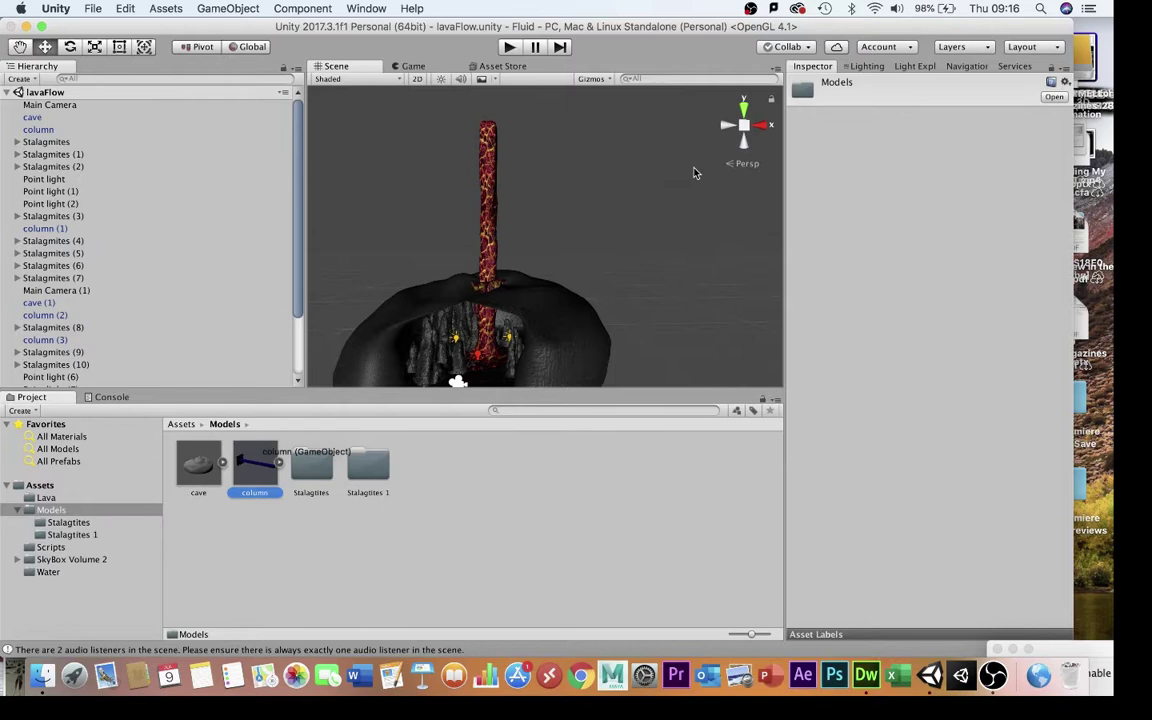
- Try placing another copy of the column, then delete it and move to empty ground
left_click_drag(695, 173, 657, 202)
scroll(657, 202, "down", 3)
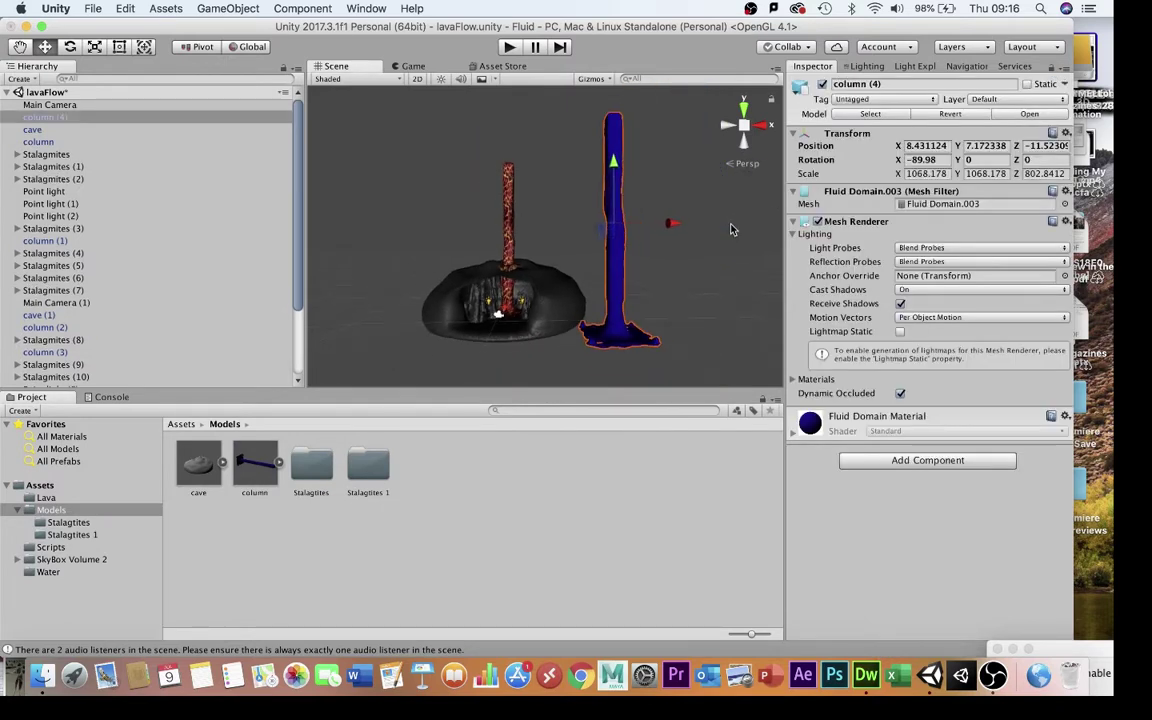
left_click_drag(731, 229, 690, 278, "alt")
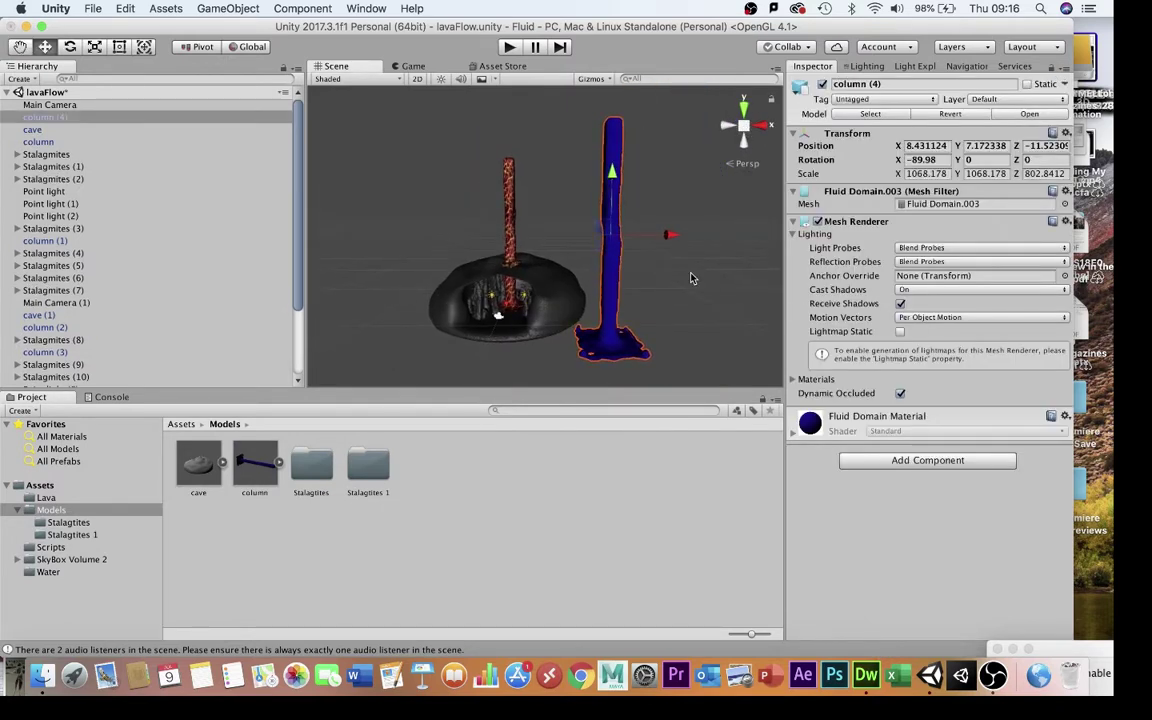
key("super+BackSpace")
key("Right")
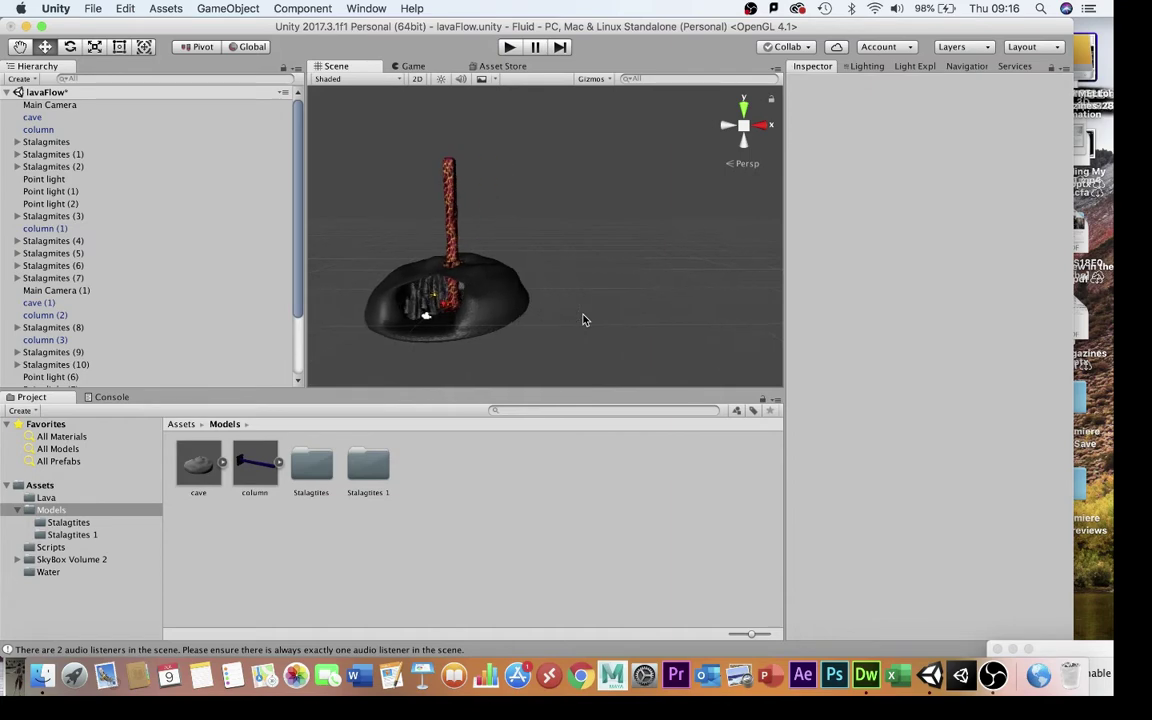
- Add a new cube and scale it into a long, thin, flat slab
left_click(228, 8)
mouse_move(290, 56)
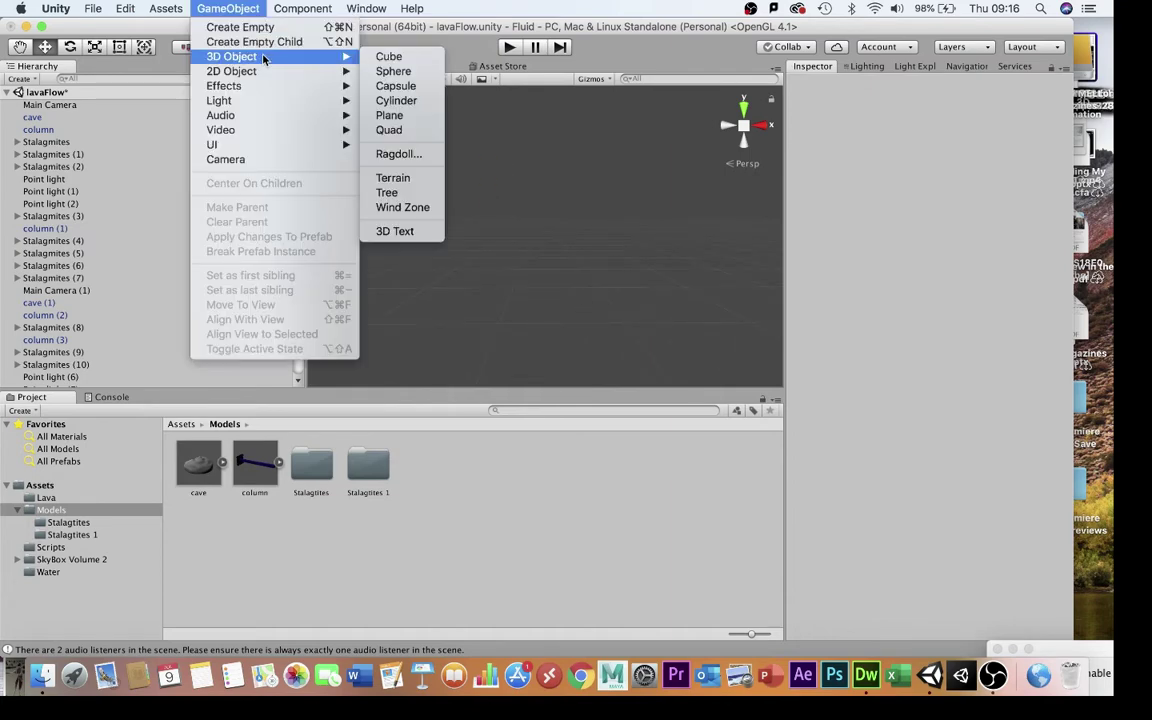
left_click(392, 57)
key("f")
left_click_drag(609, 239, 635, 342, "alt")
key("r")
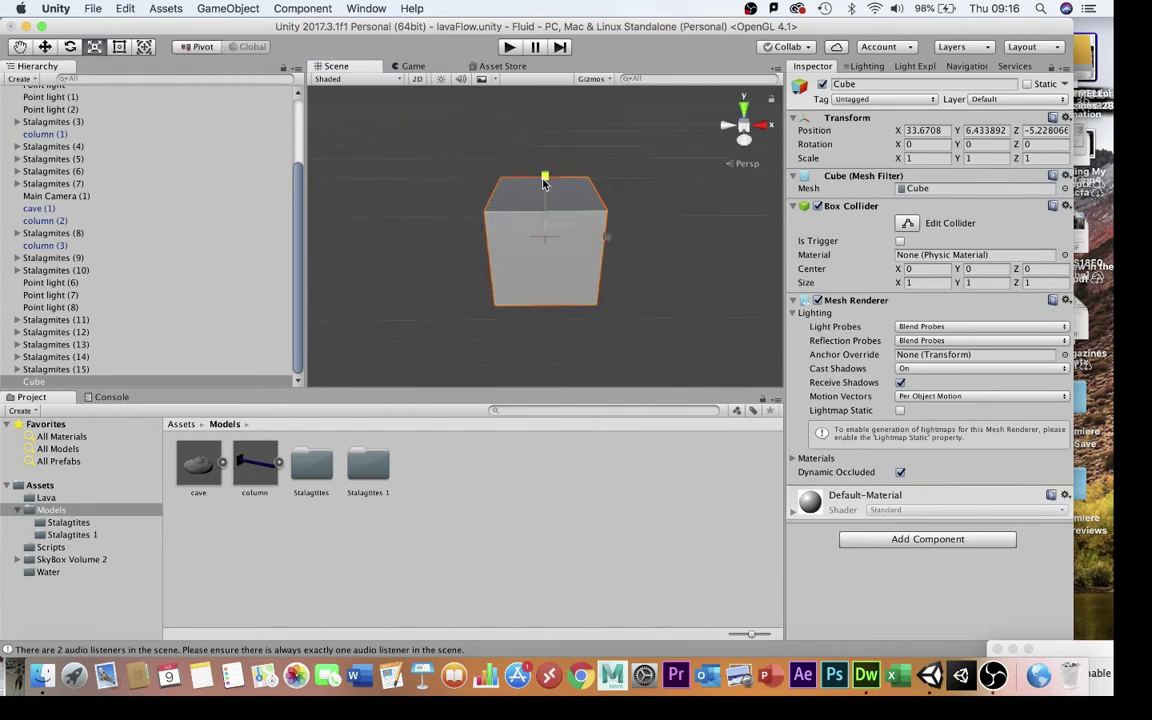
left_click_drag(544, 183, 467, 239)
left_click_drag(589, 215, 663, 160)
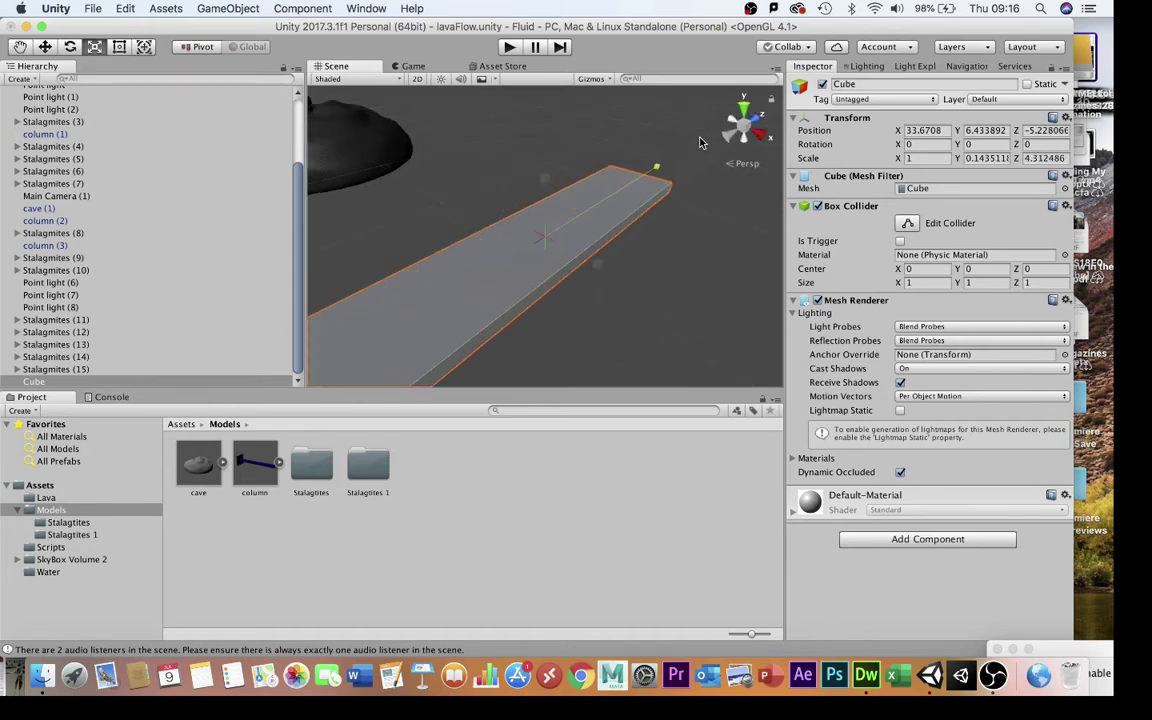
left_click_drag(433, 257, 640, 236, "alt")
scroll(571, 189, "up", 1)
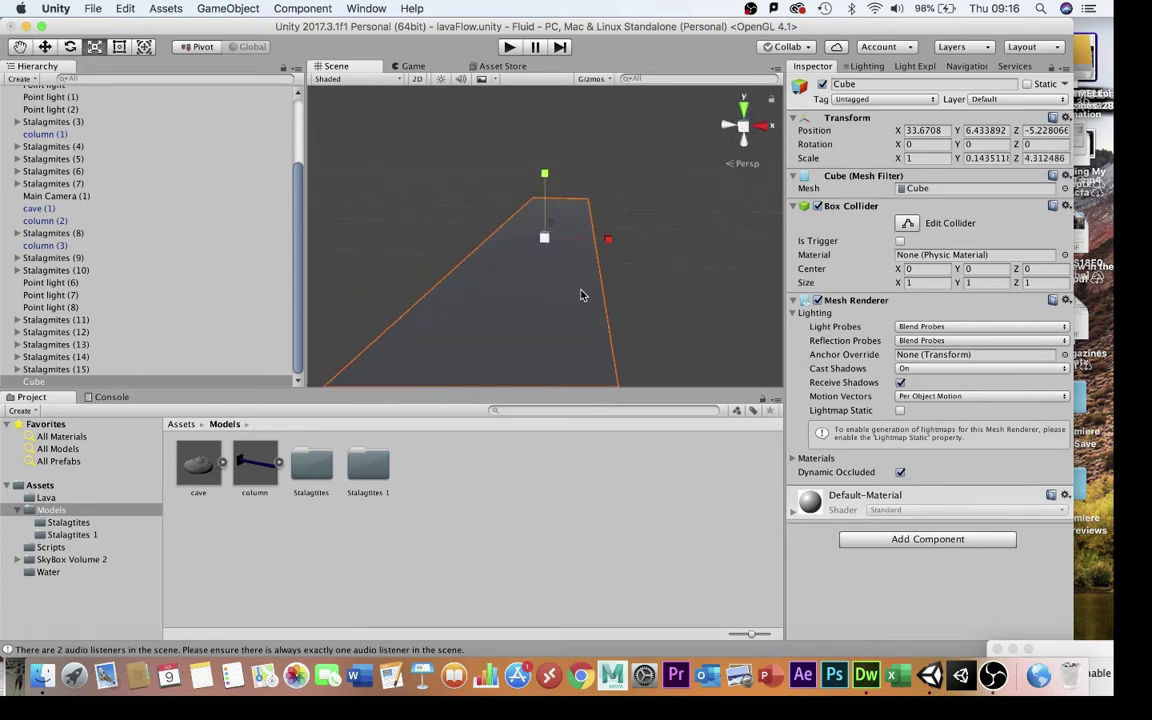
scroll(583, 295, "down", 3)
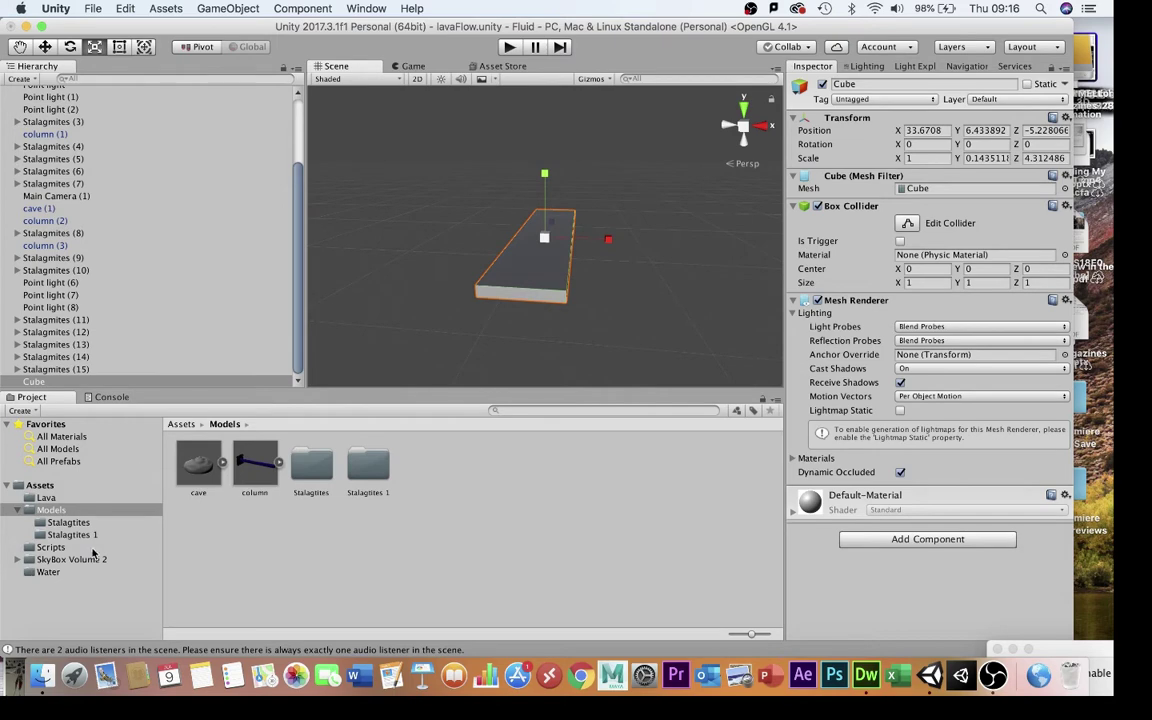
- Open the Lava assets folder and select the lavaMAT material
left_click(46, 497)
left_click(366, 464)
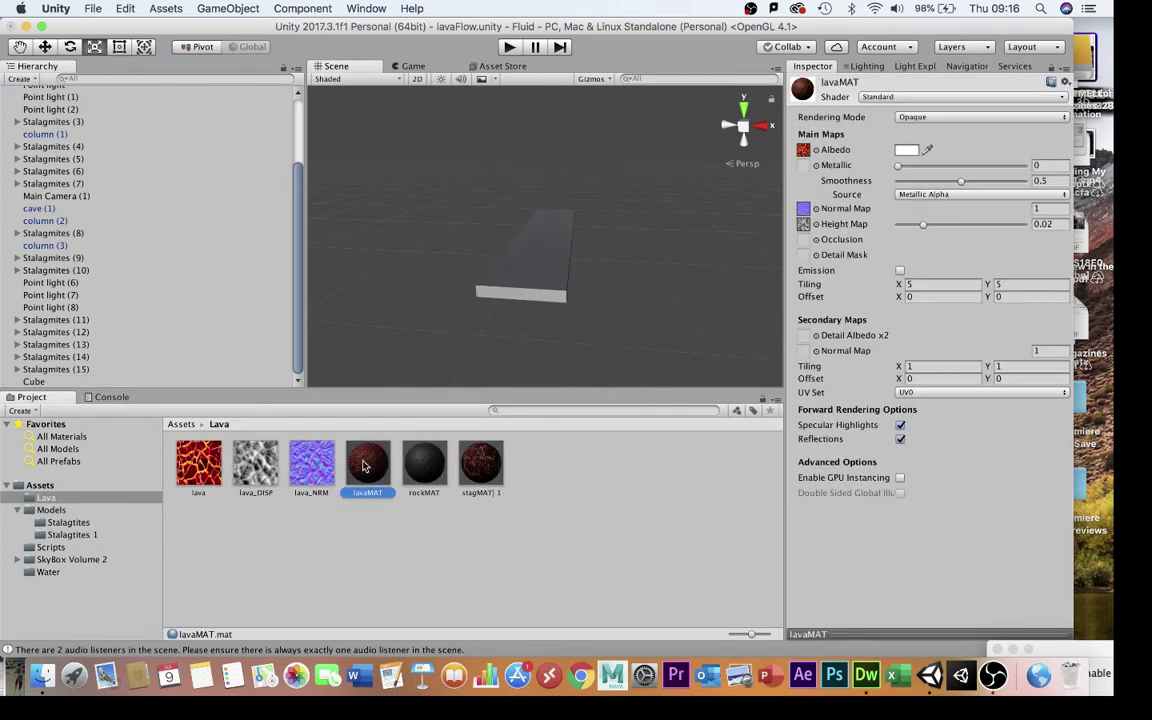
right_click(364, 537)
mouse_move(470, 357)
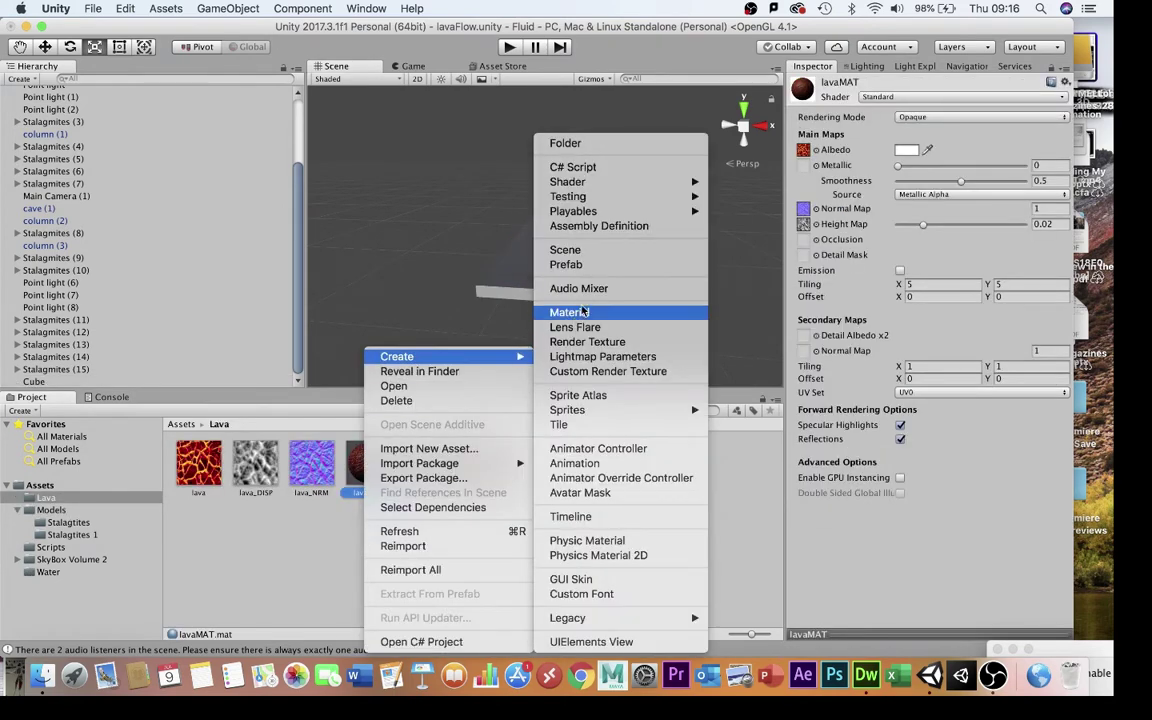
left_click(264, 508)
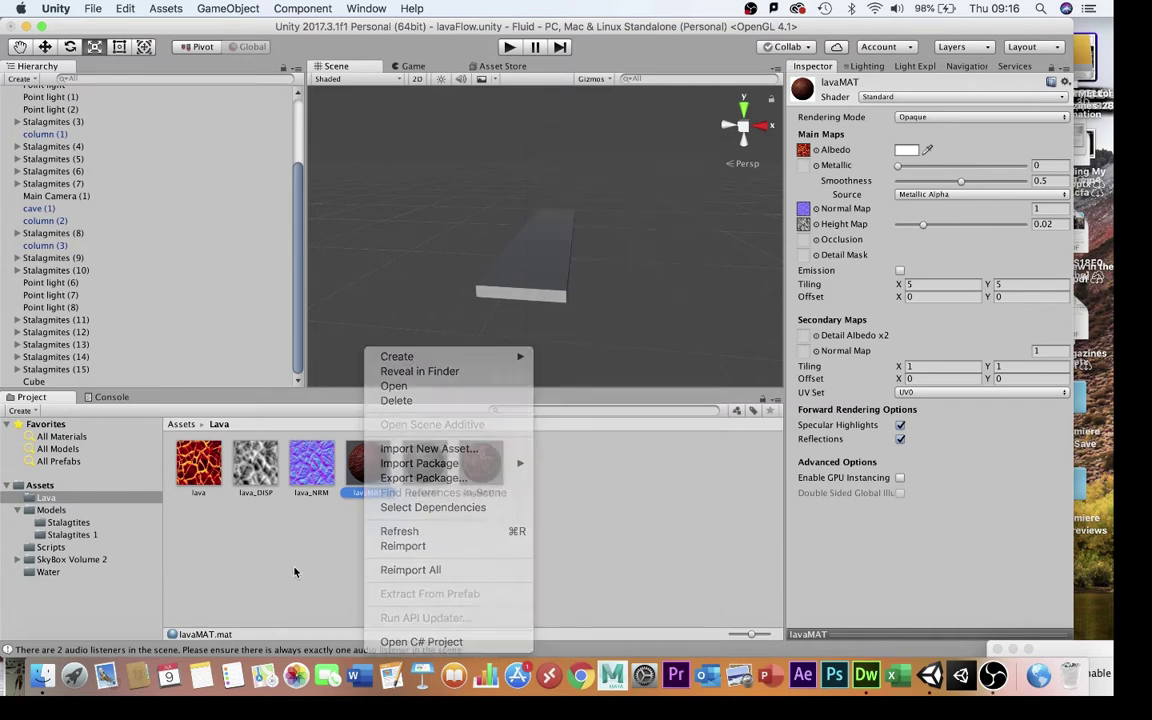
- Search the web for 'lava texture' to find a seamless lava image
left_click(582, 676)
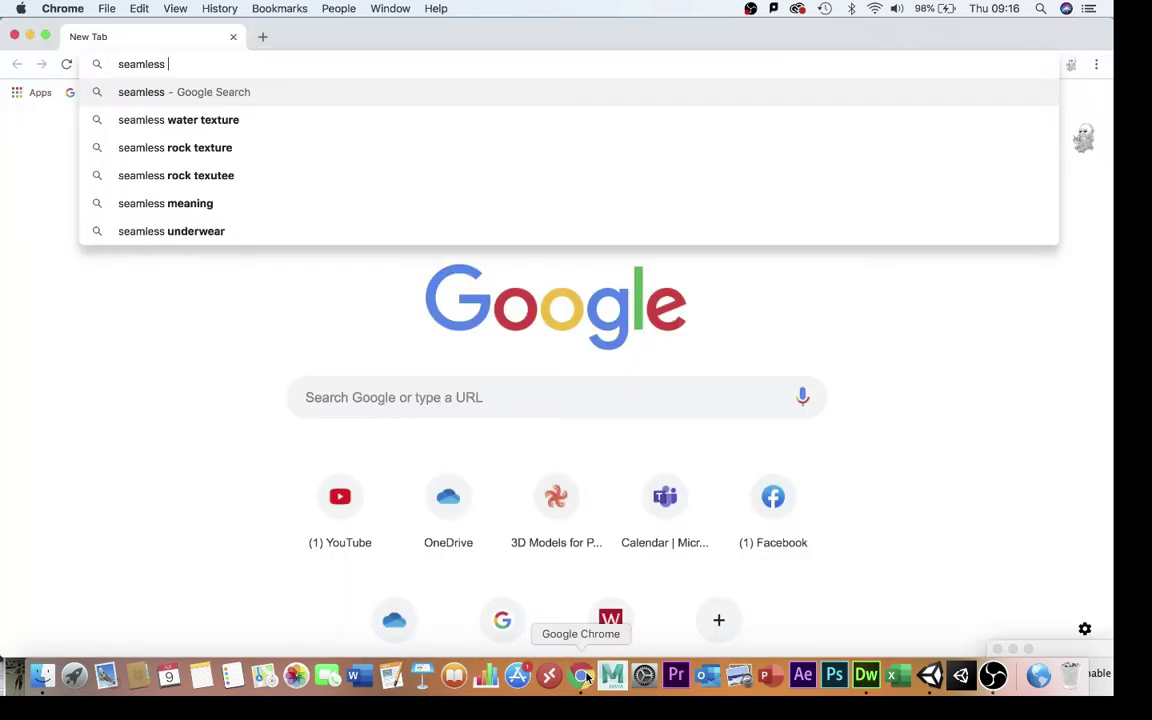
type("lava textuee")
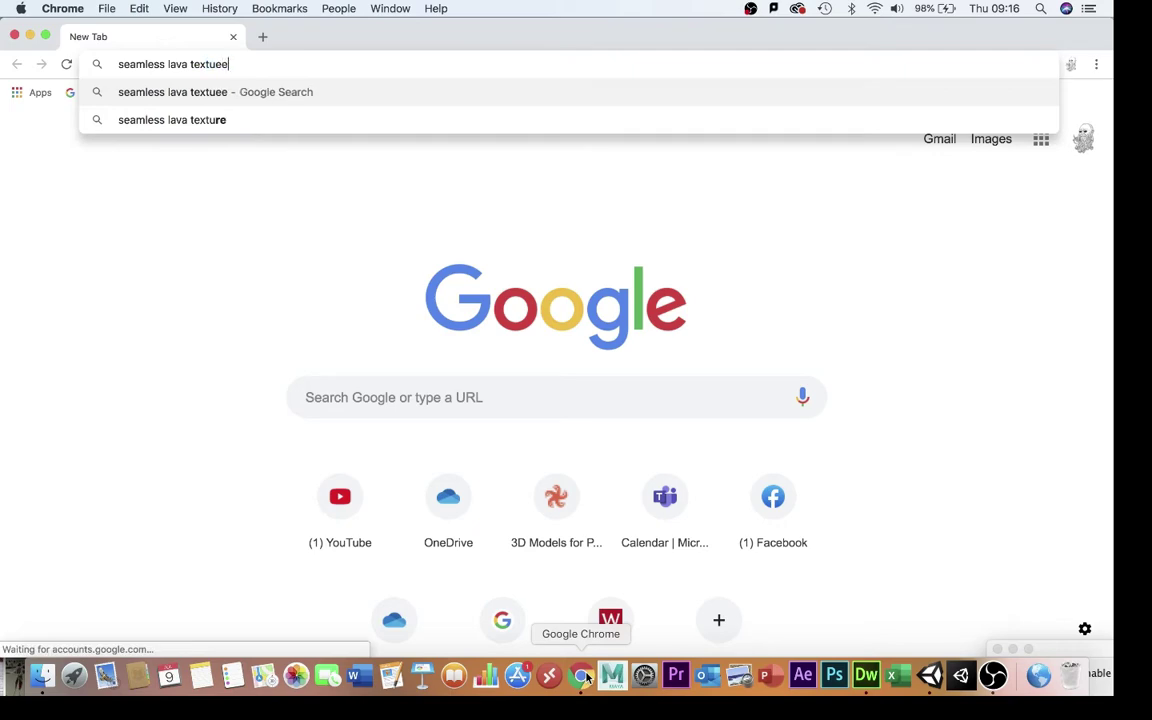
key("BackSpace")
type("re")
key("Return")
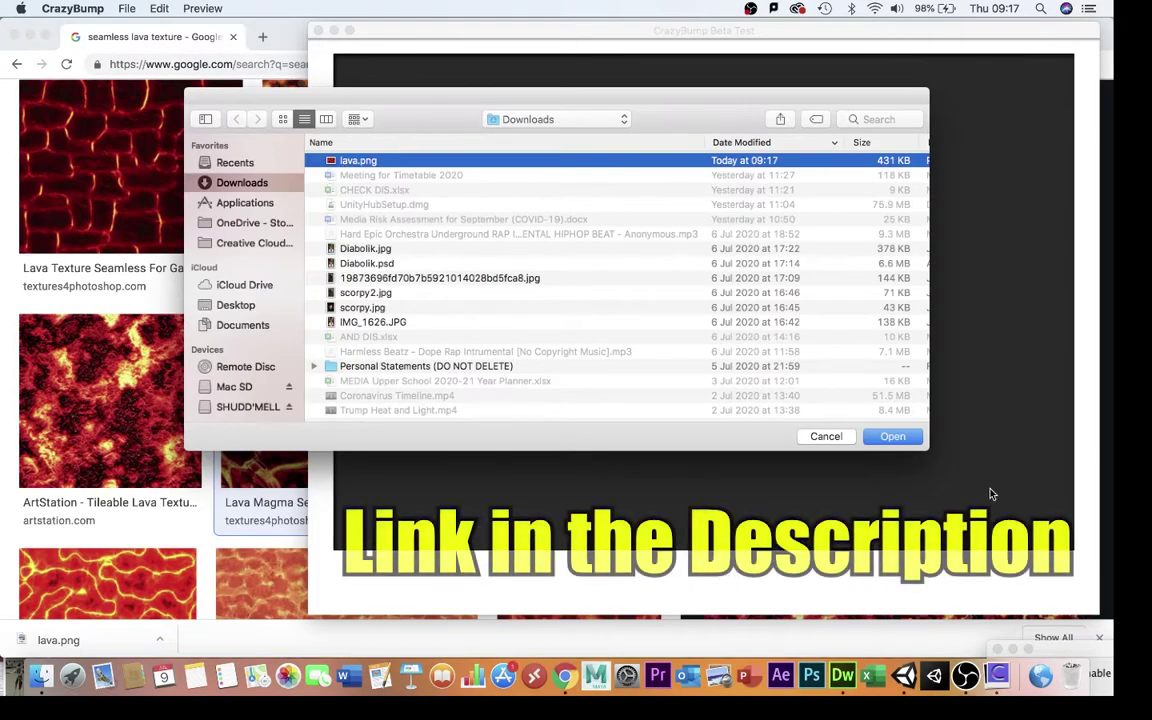
- Load lava.png into CrazyBump, pick the left shape, and save the normal map as lava_NRM
left_click(895, 437)
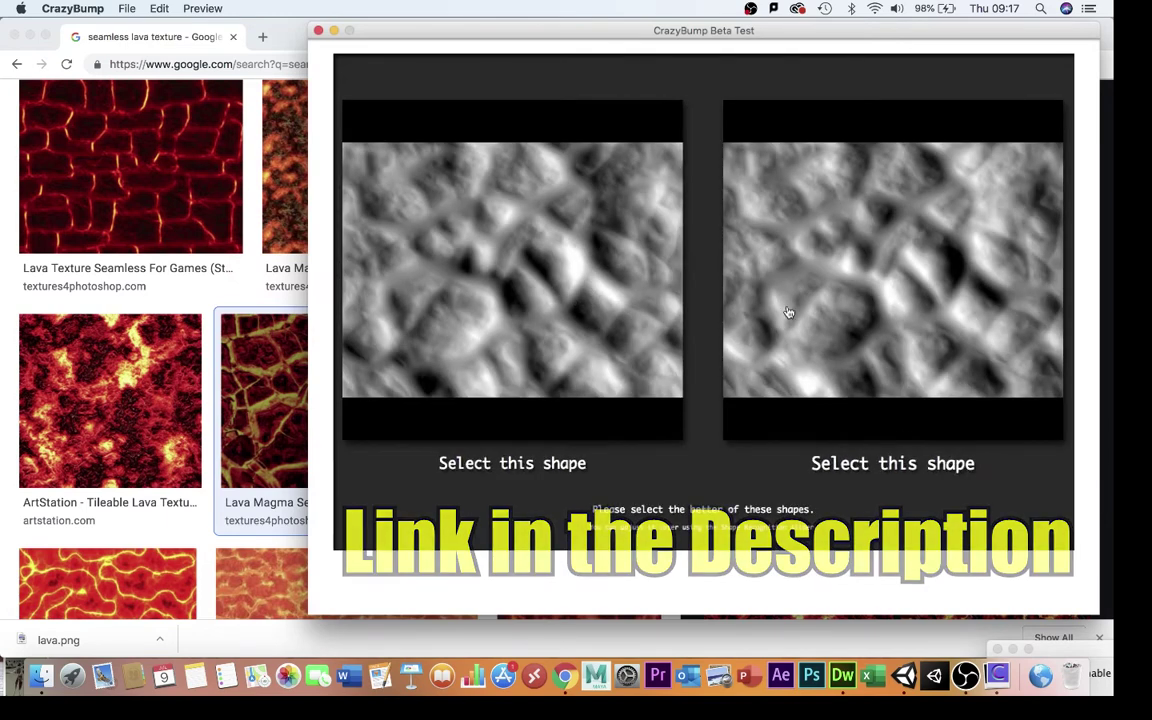
left_click(622, 314)
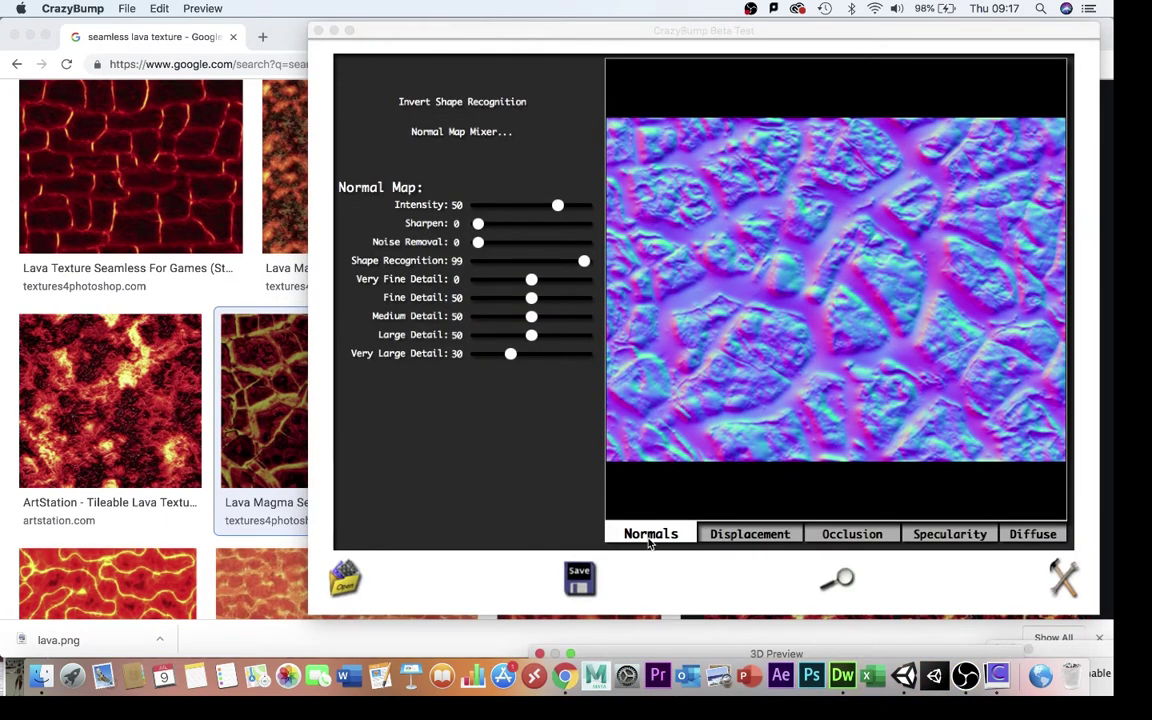
left_click(579, 578)
left_click(605, 607)
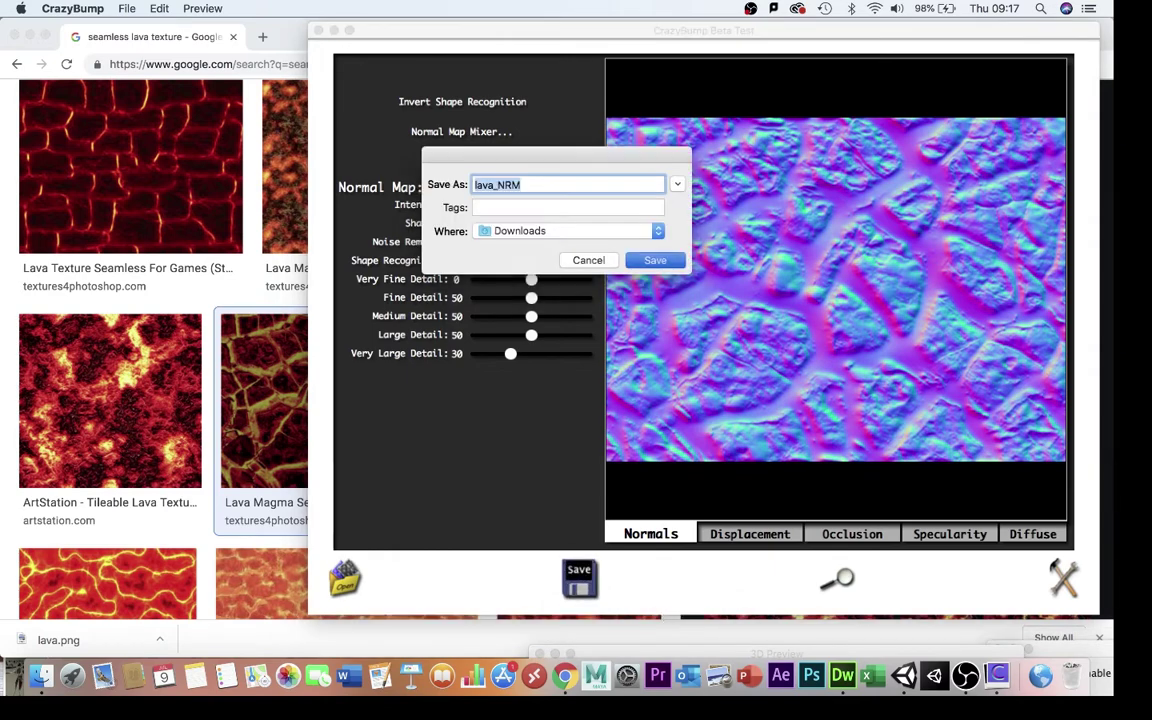
key("Return")
left_click(750, 534)
- Save the displacement map as lava_DISP
left_click(579, 578)
left_click(605, 607)
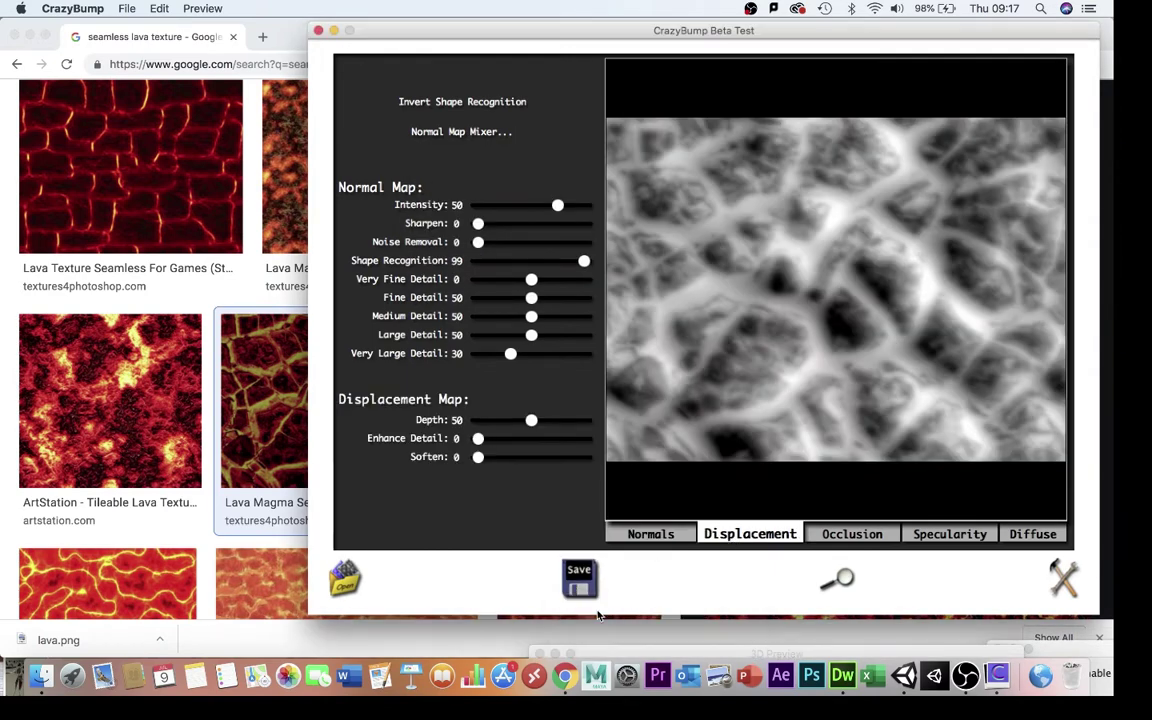
key("Return")
- Check the import settings of the lava, lava_NRM and lava_DISP textures in Unity
left_click(903, 676)
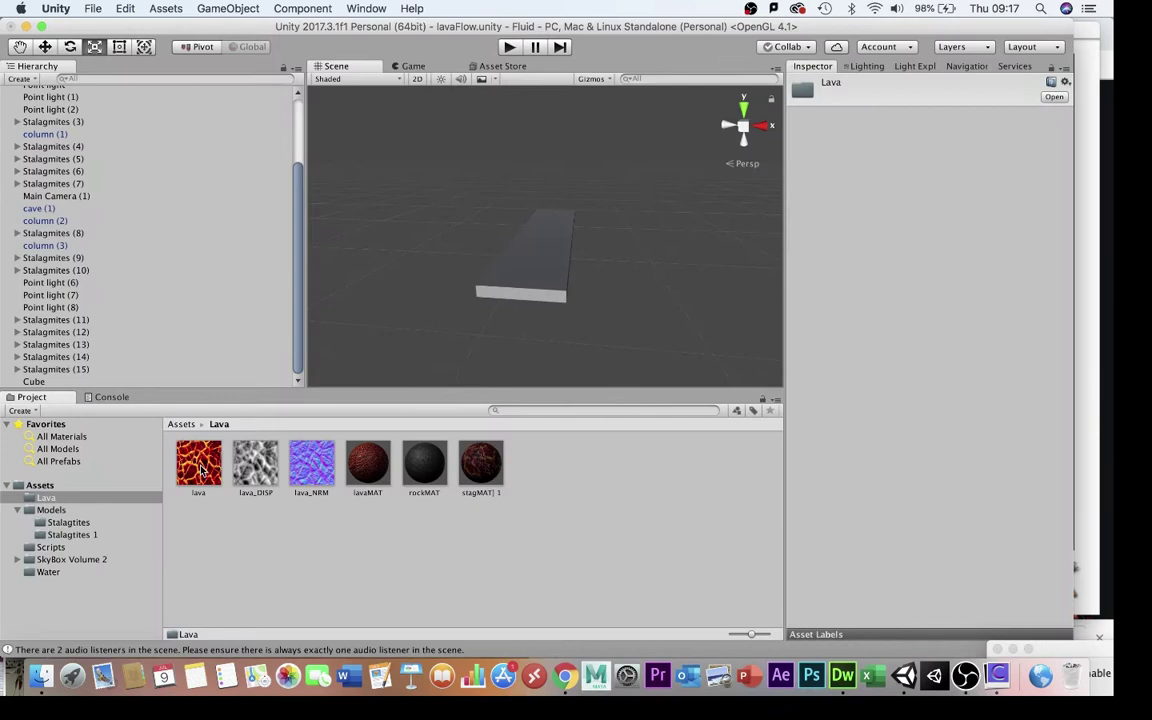
left_click(200, 468)
left_click(310, 470)
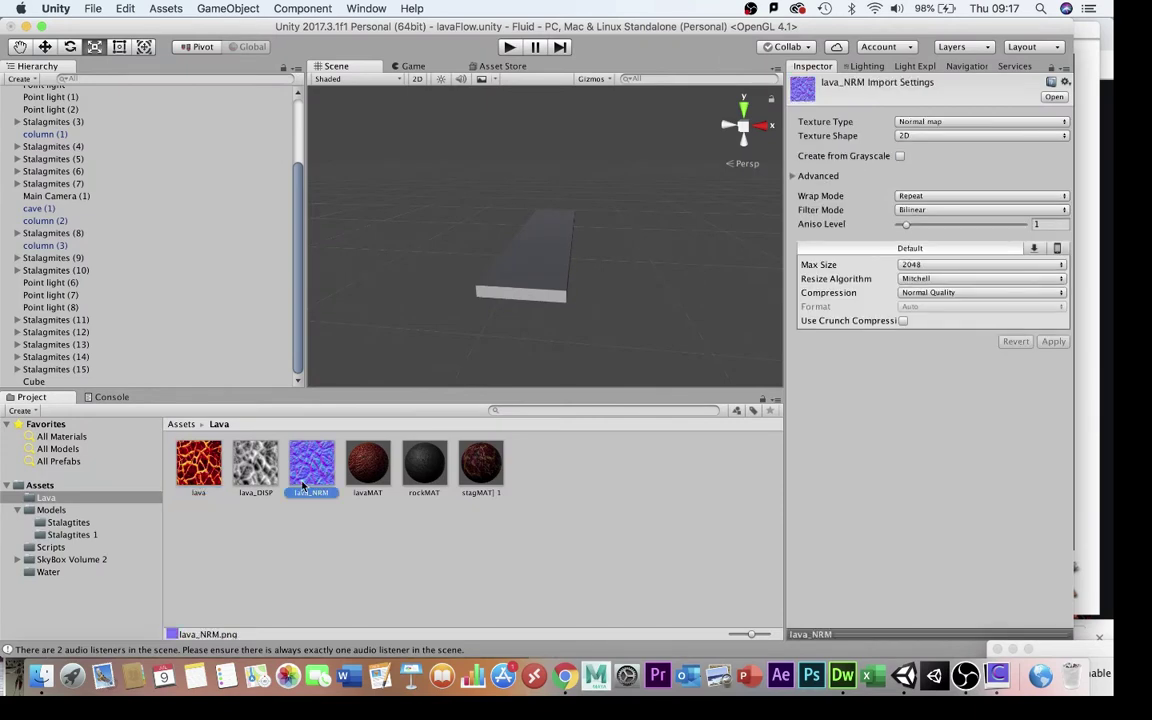
left_click(258, 469)
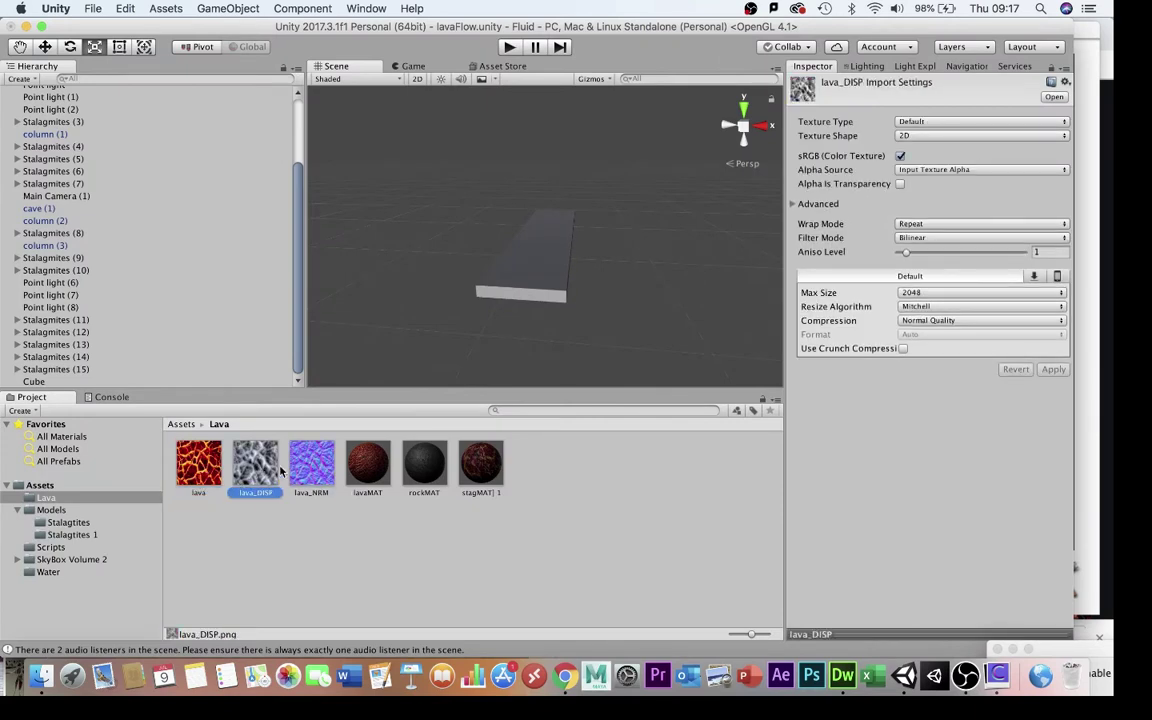
- Apply lavaMAT (lava maps, height 0.02, 5×5 tiling) to the slab
left_click(370, 466)
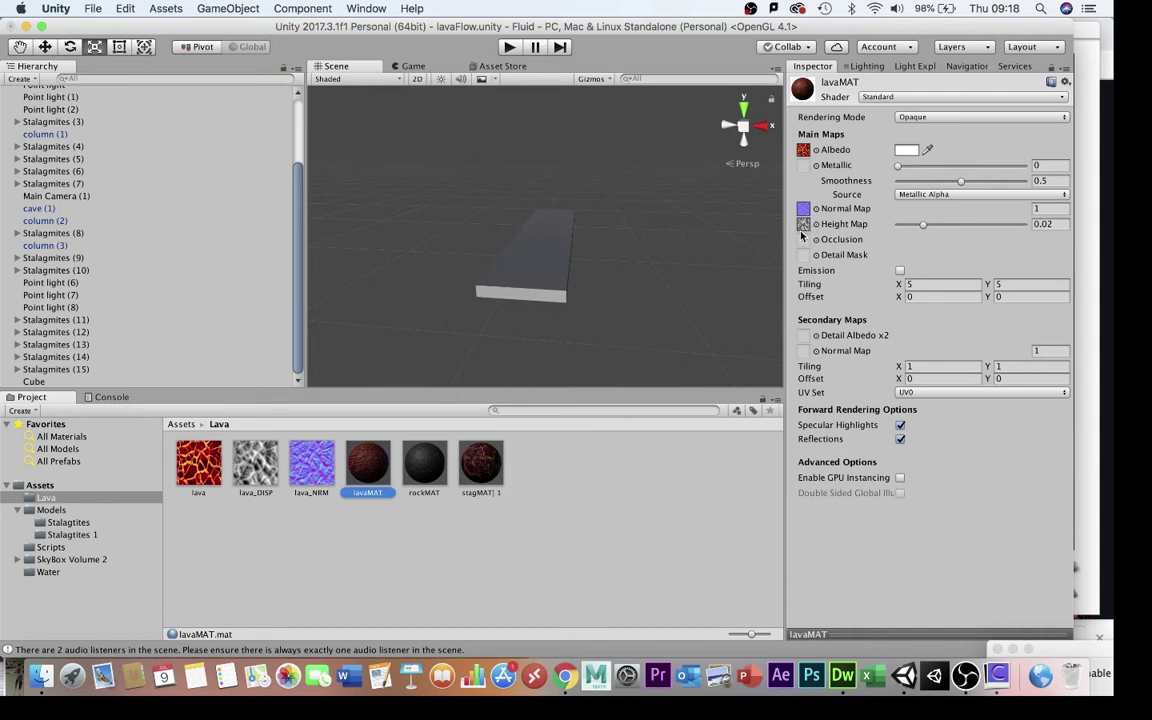
left_click_drag(372, 471, 627, 483)
scroll(442, 216, "down", 4)
scroll(442, 216, "up", 4)
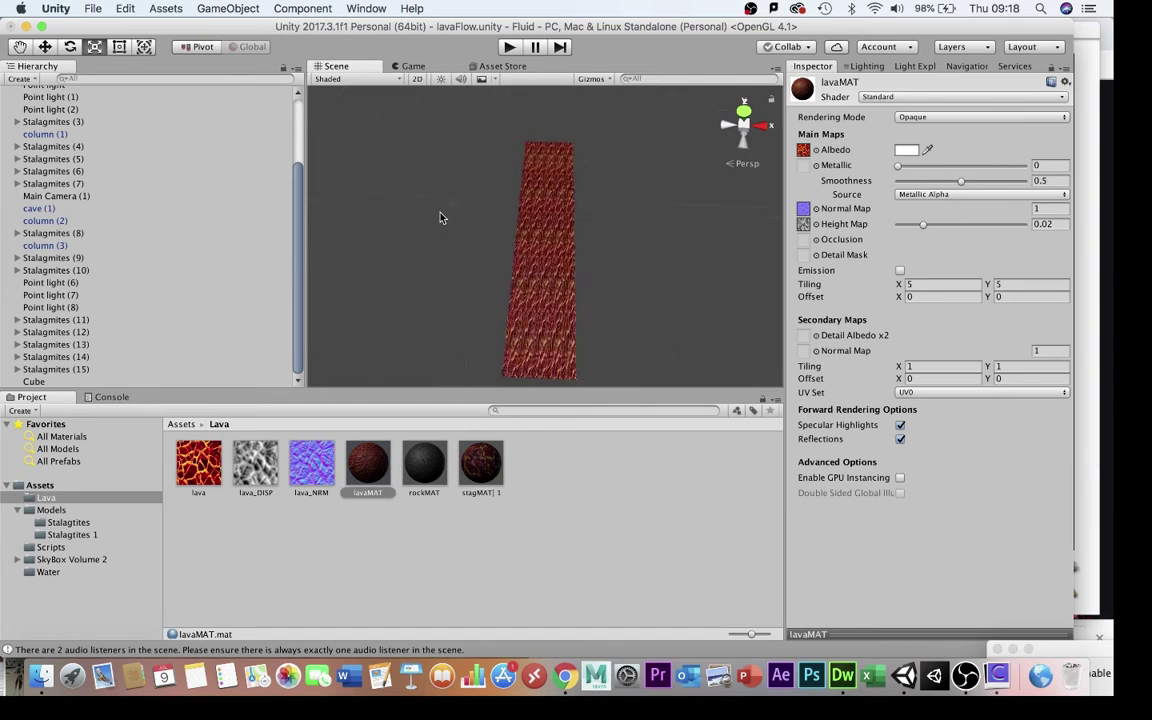
- Attach movTexture with scroll speed 0.1 to the lava slab and open movTexture.cs in Dreamweaver
left_click(55, 547)
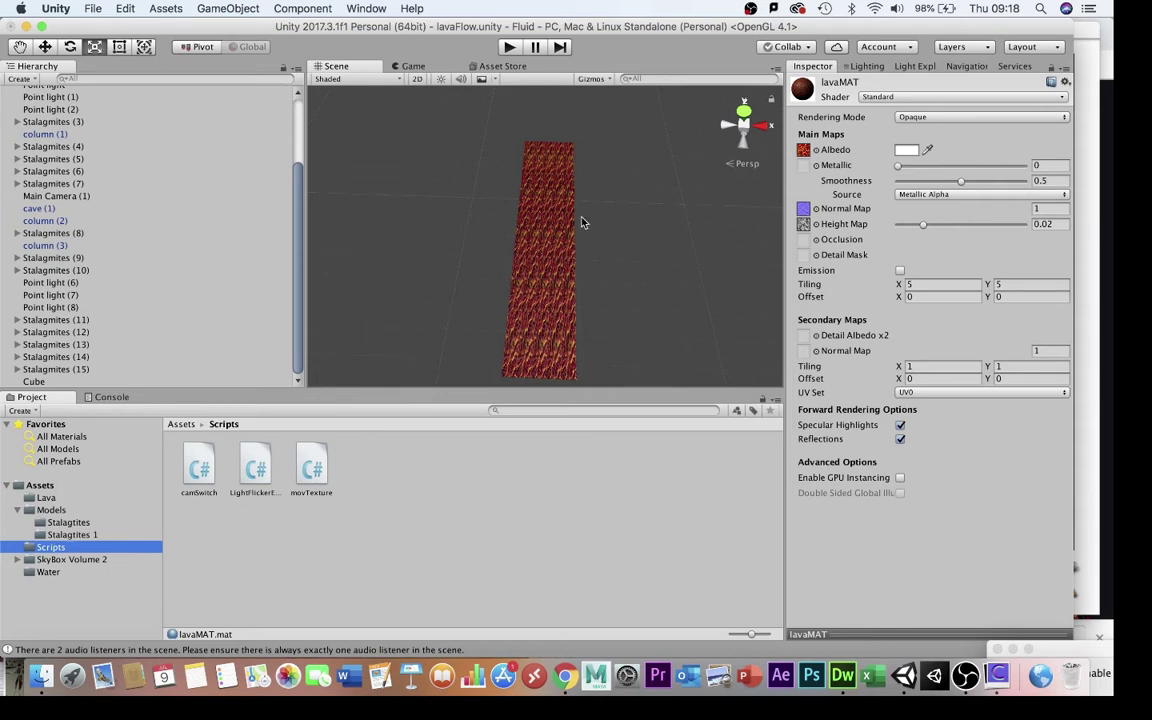
left_click(557, 235)
left_click_drag(307, 470, 818, 563)
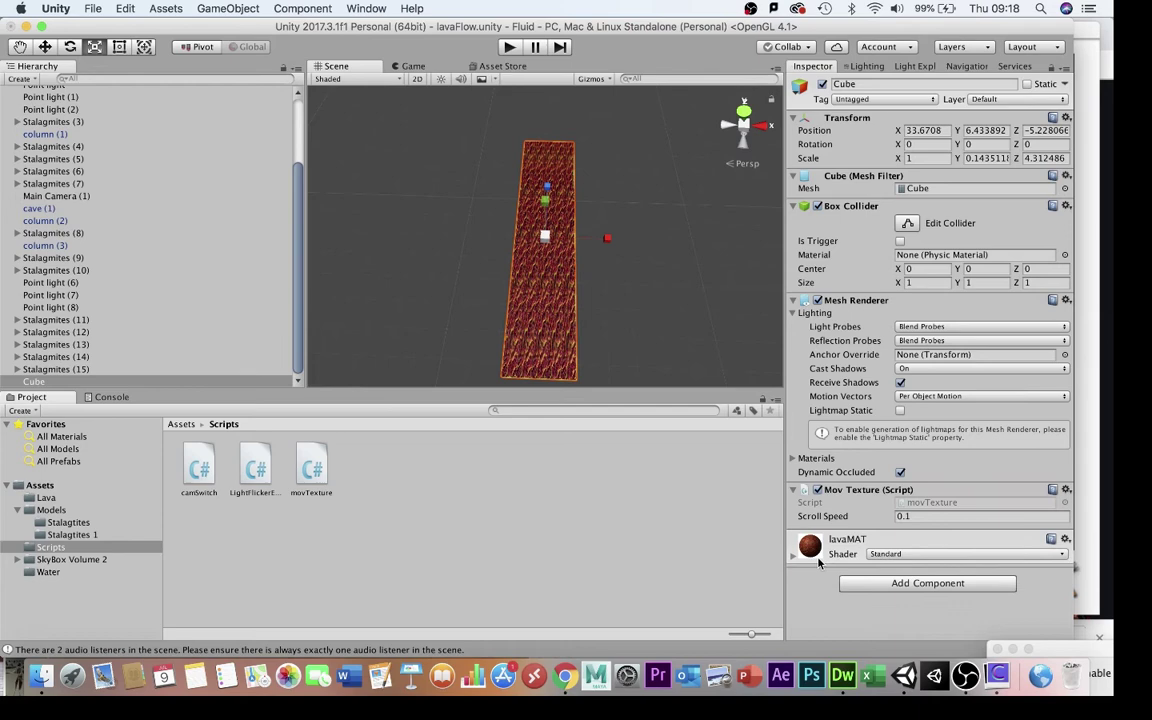
left_click(842, 676)
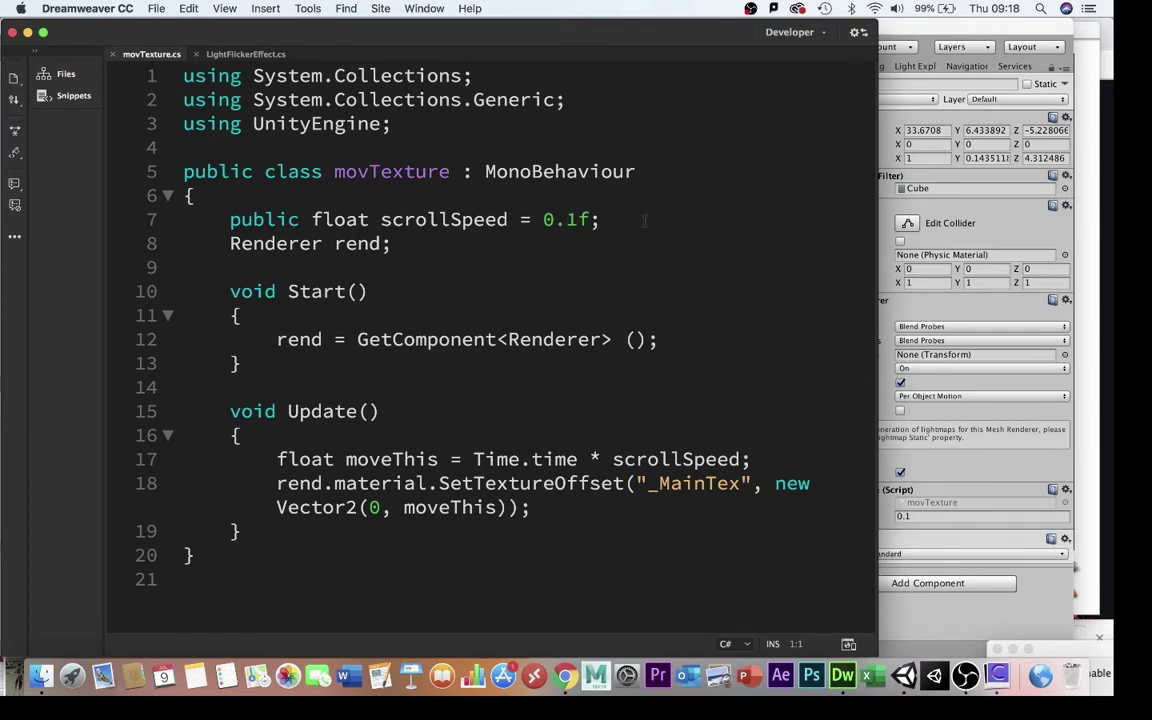
- Walk through movTexture.cs, highlighting scrollSpeed on line 7 and moveThis in the texture offset line
left_click(929, 535)
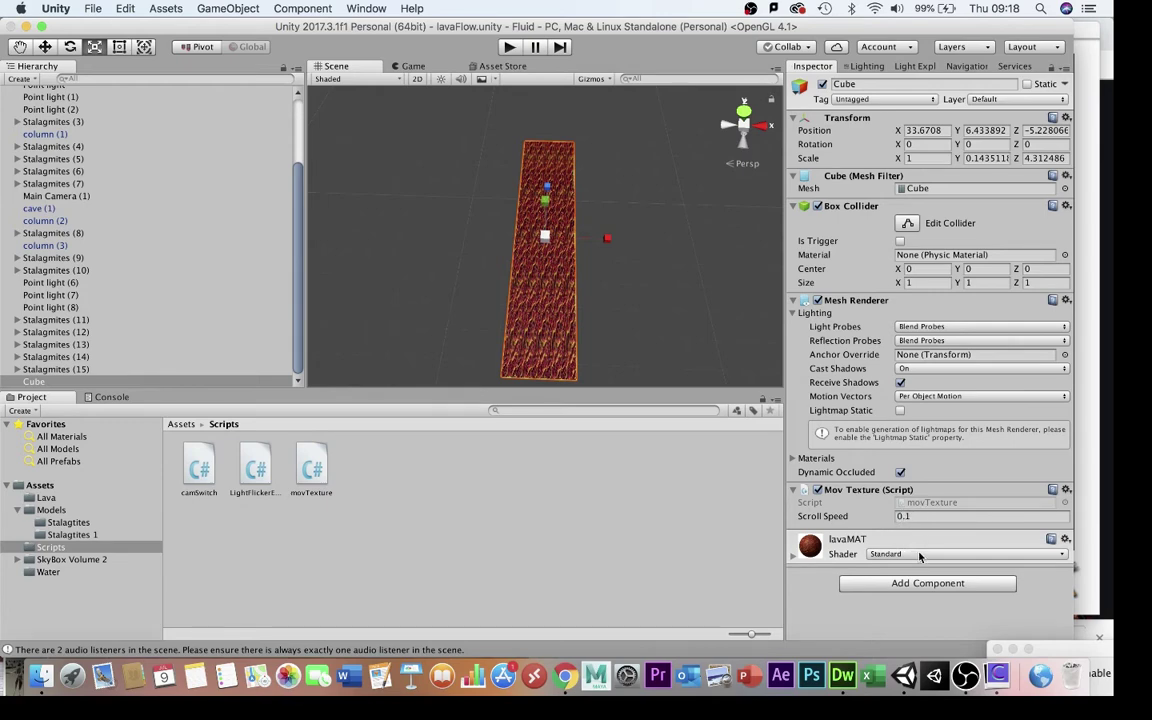
left_click(1088, 600)
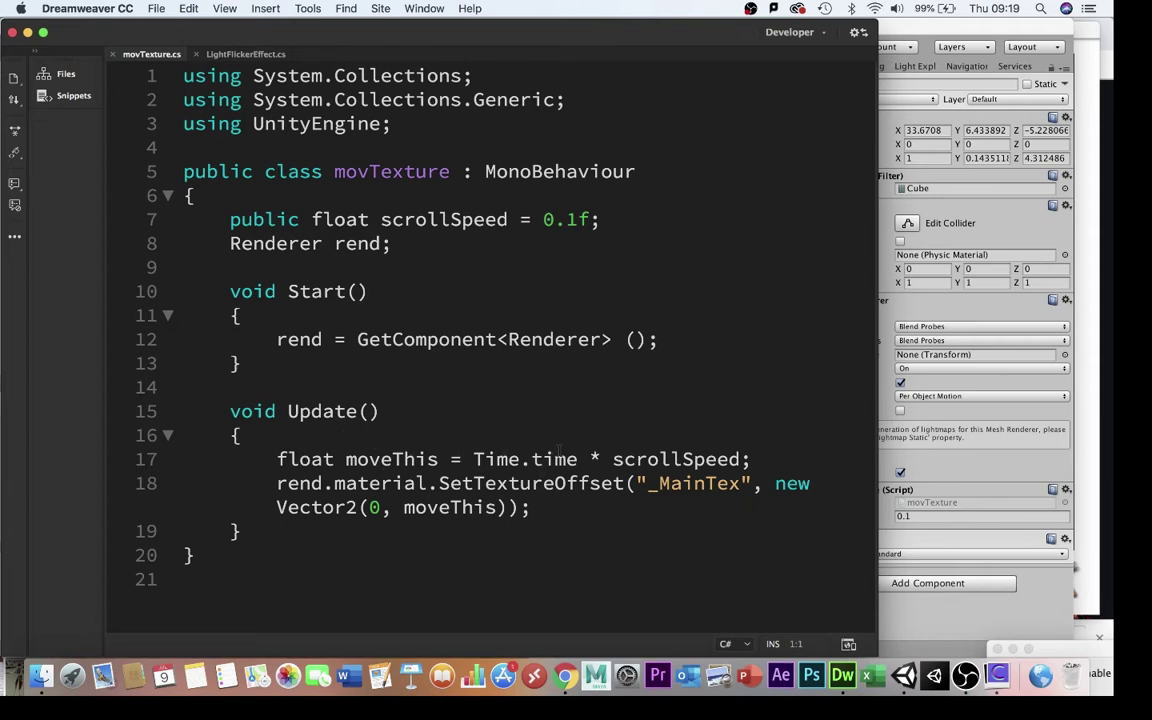
double_click(688, 459)
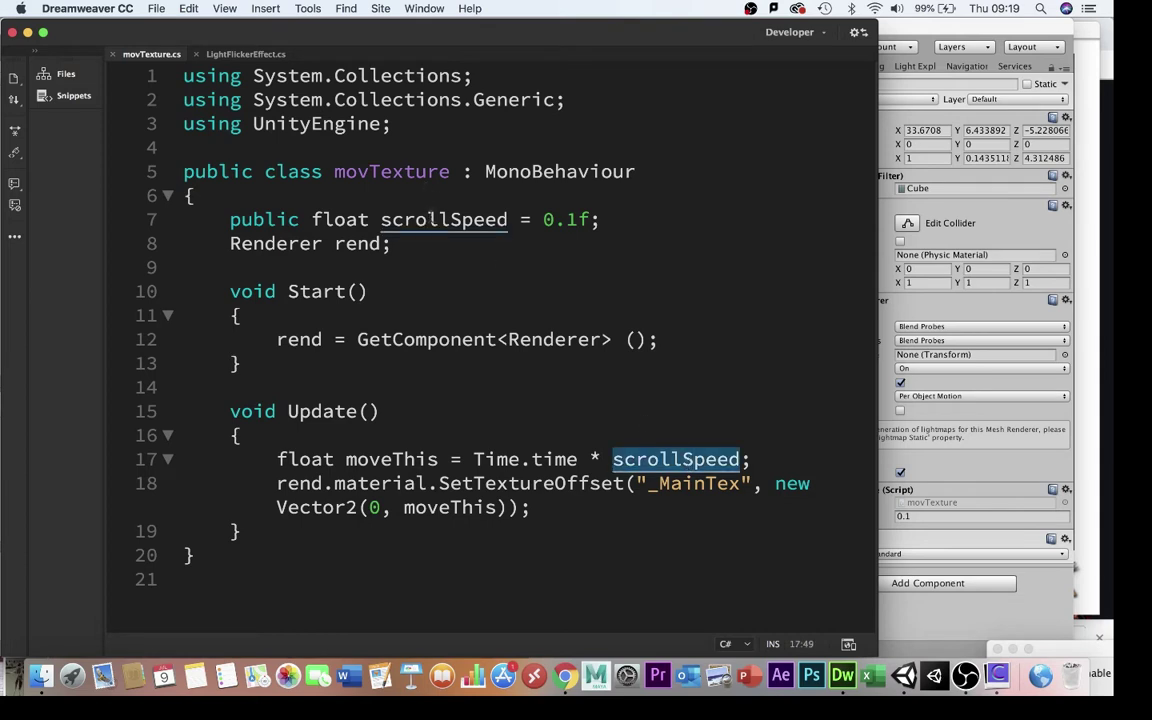
double_click(430, 218)
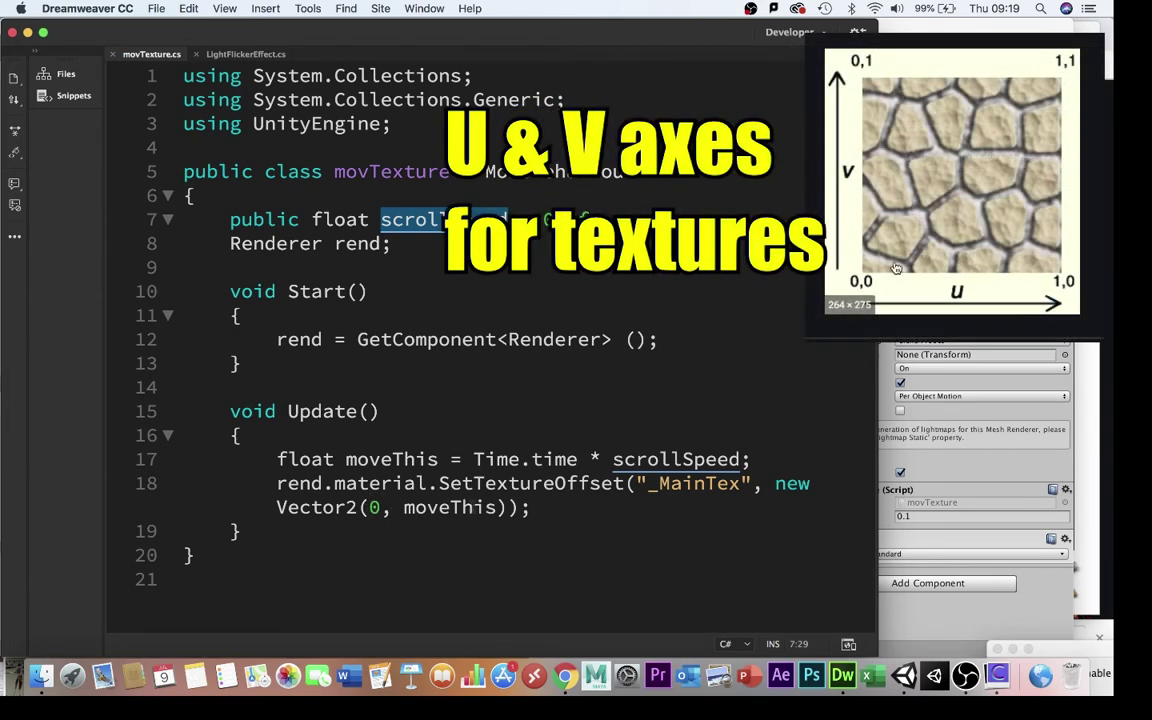
left_click(461, 507)
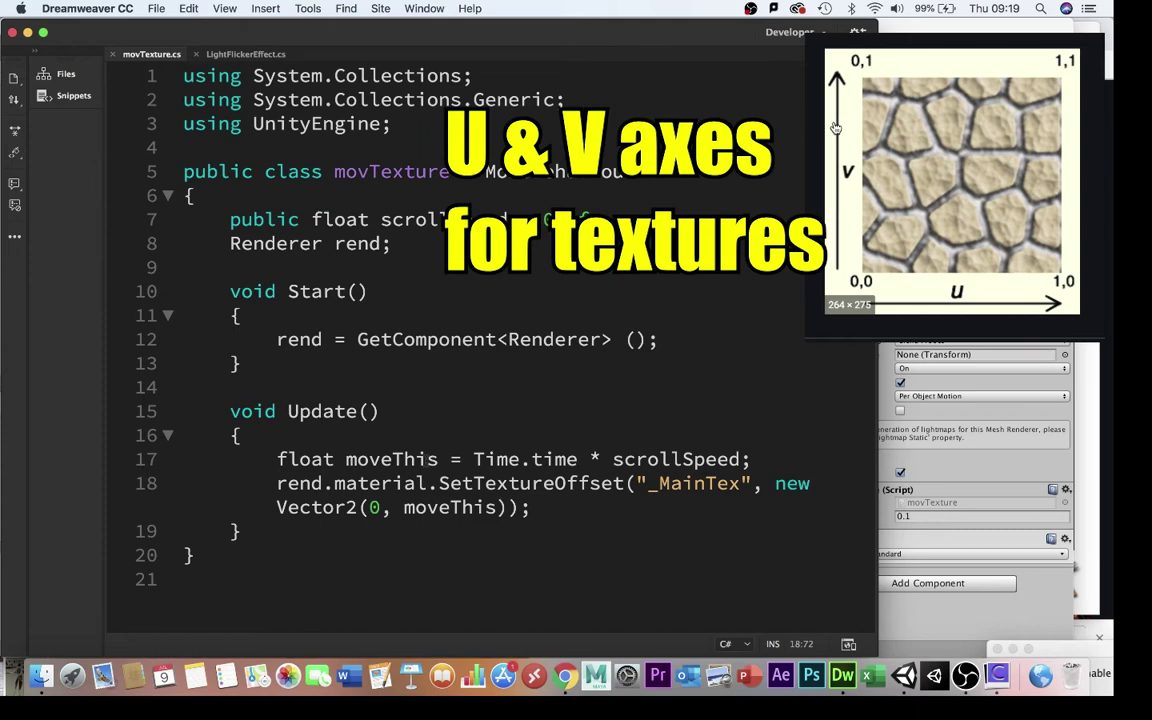
double_click(449, 507)
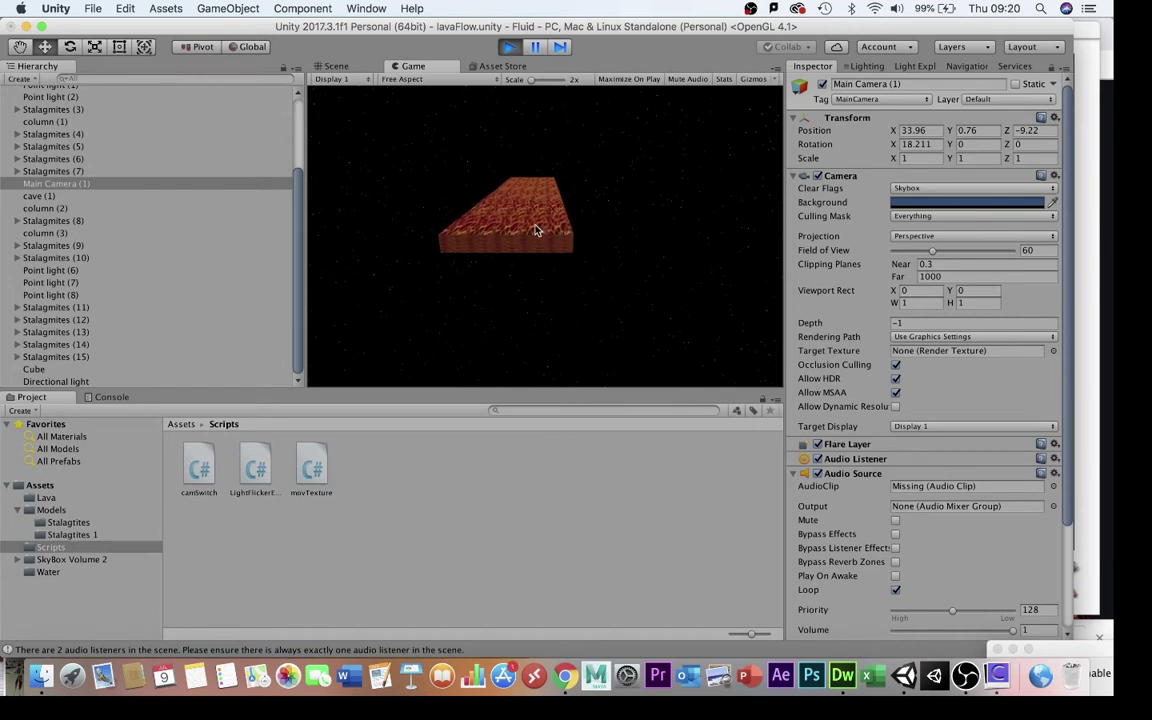
- Change the lava cube's Mov Texture scroll speed from 0.1 to -0.1
left_click(30, 369)
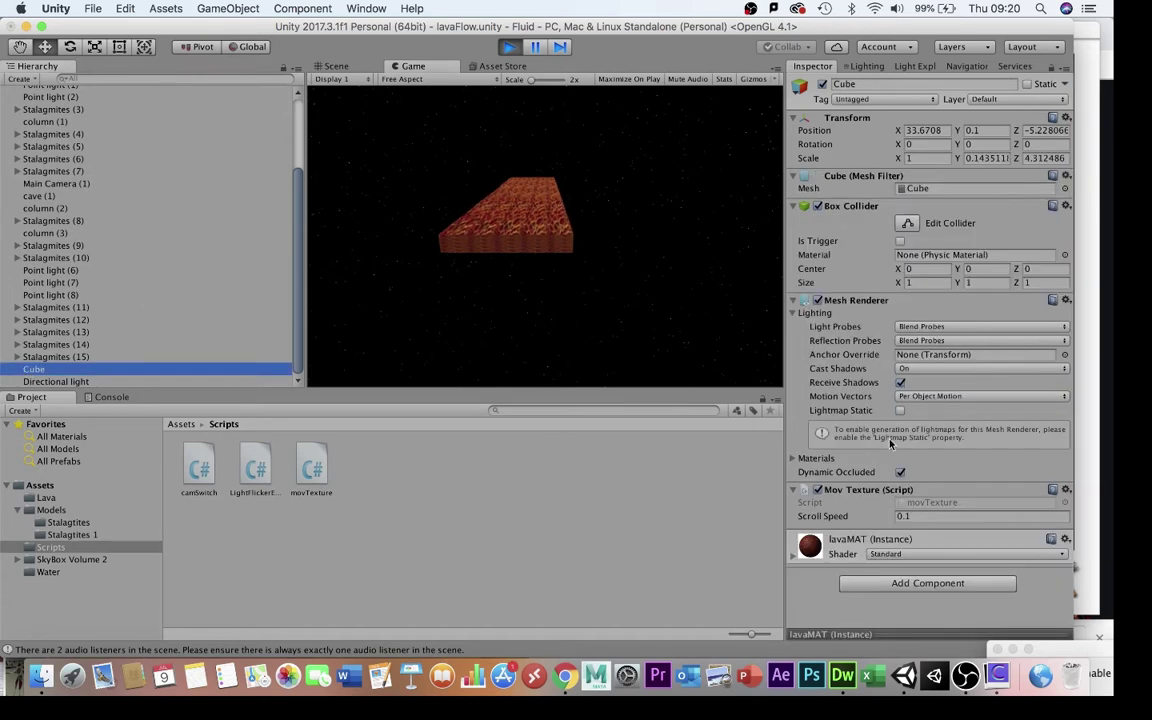
left_click(914, 516)
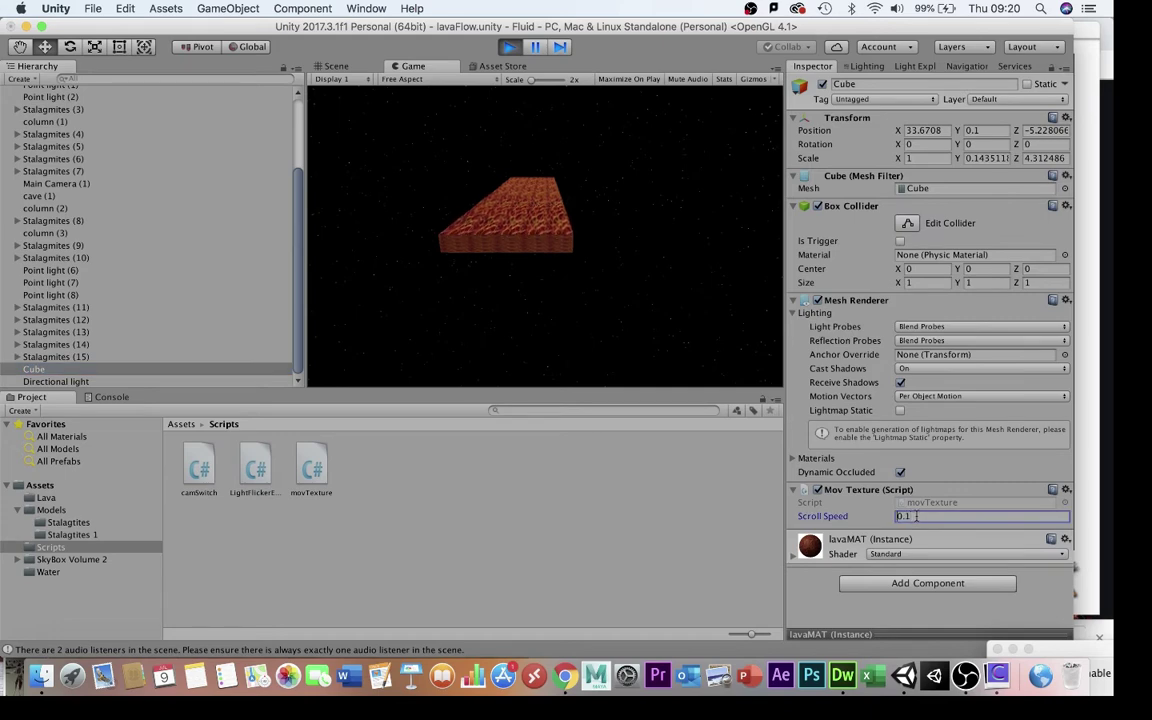
type("-")
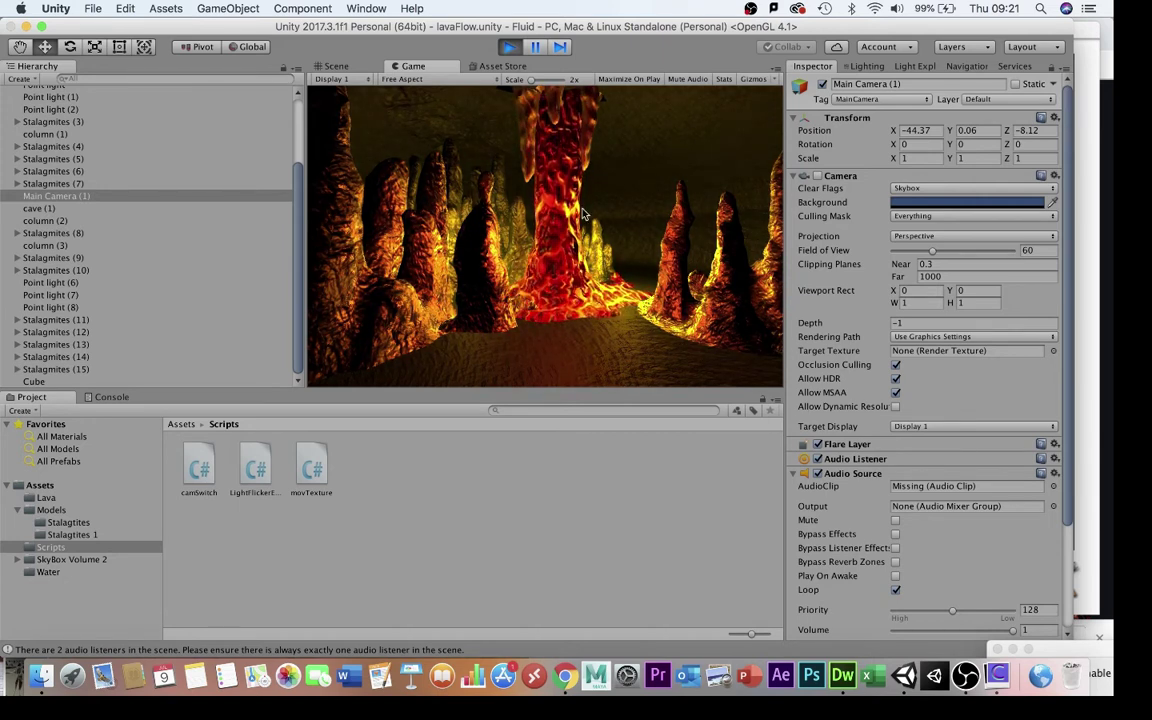
- Inspect Point light, the yellow Point light (1) and the red Point light (2) flicker settings
scroll(150, 175, "up", 3)
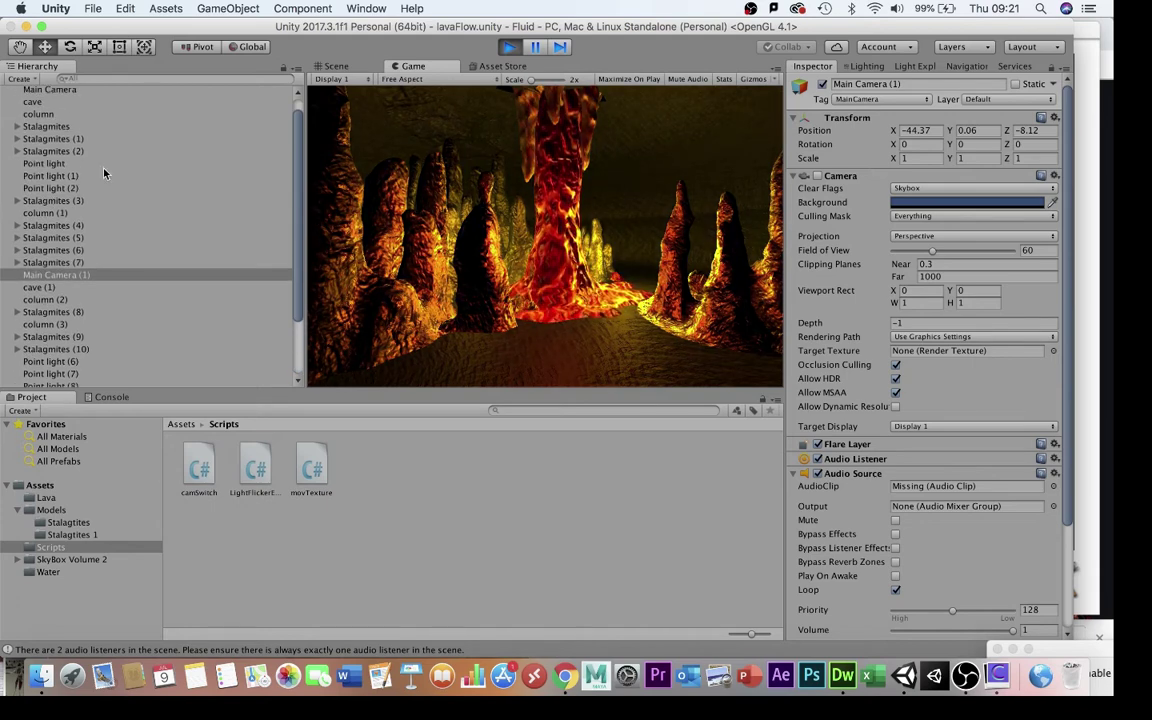
left_click(42, 167)
left_click(46, 176)
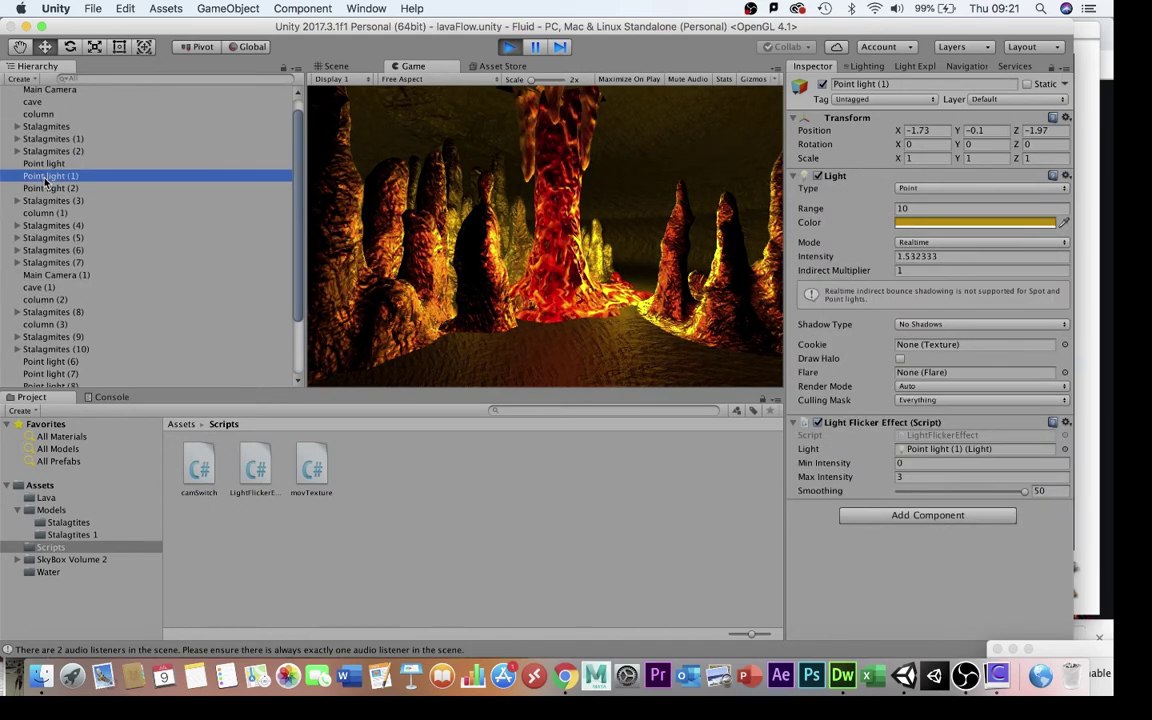
left_click(46, 188)
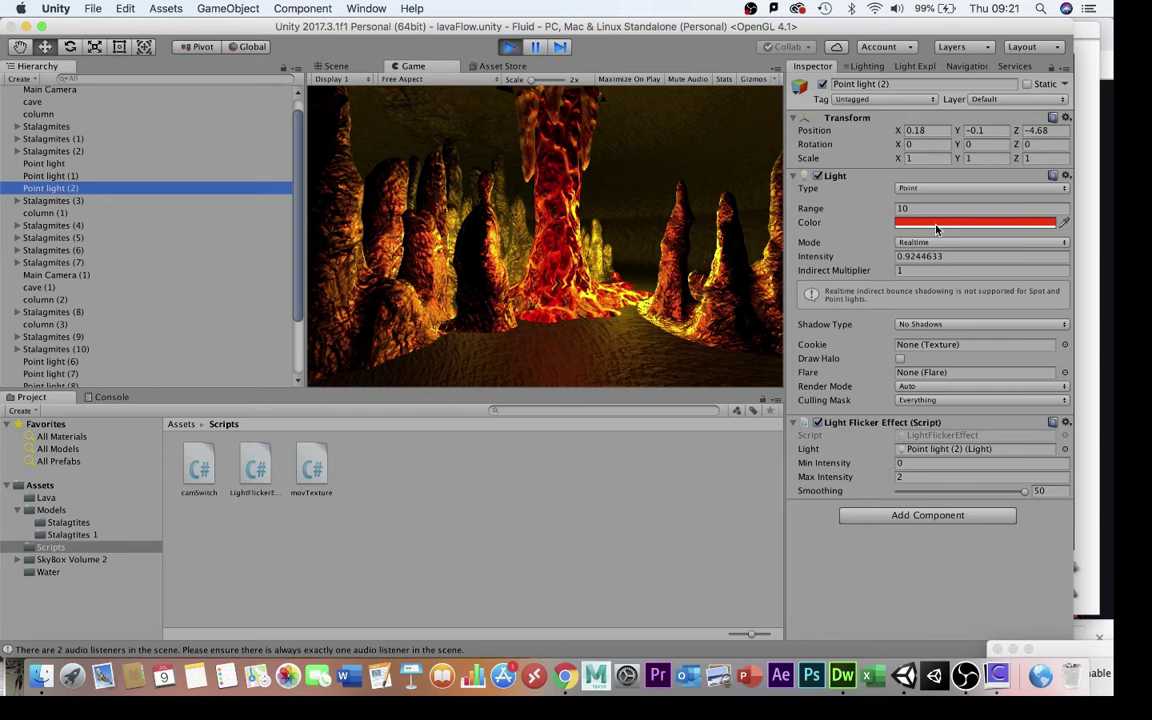
- Open LightFlickerEffect.cs, highlight its Creative Commons licence URL, and scroll through the class
double_click(253, 470)
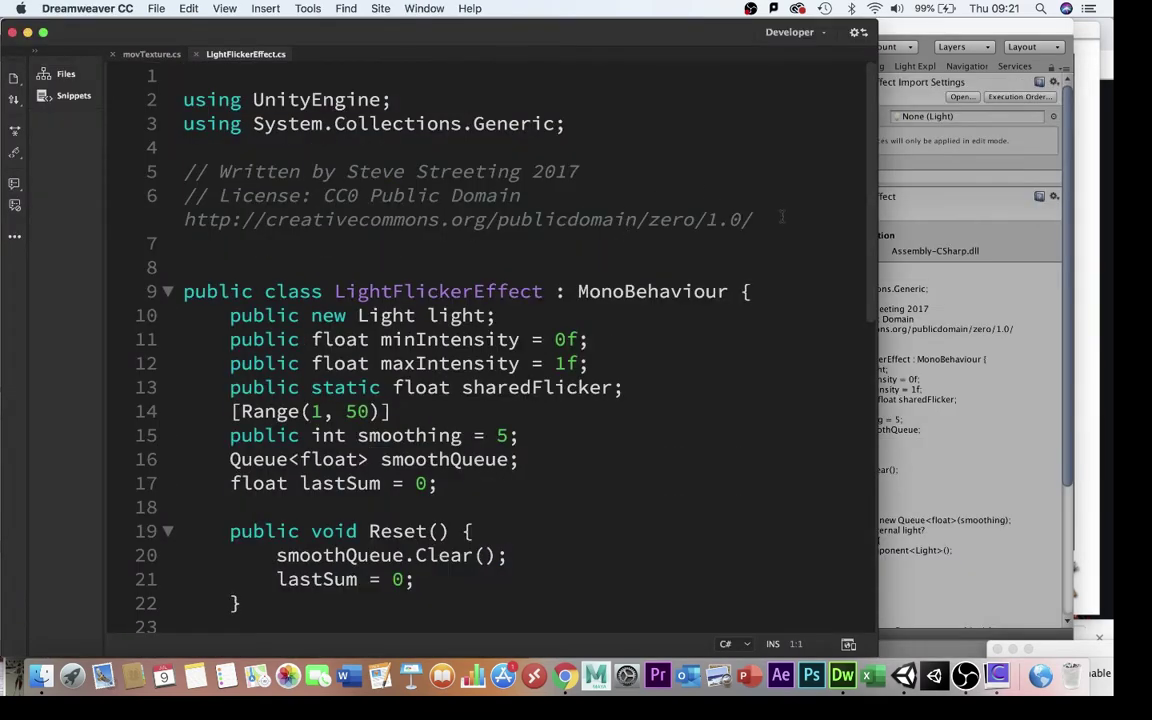
left_click_drag(782, 216, 183, 219)
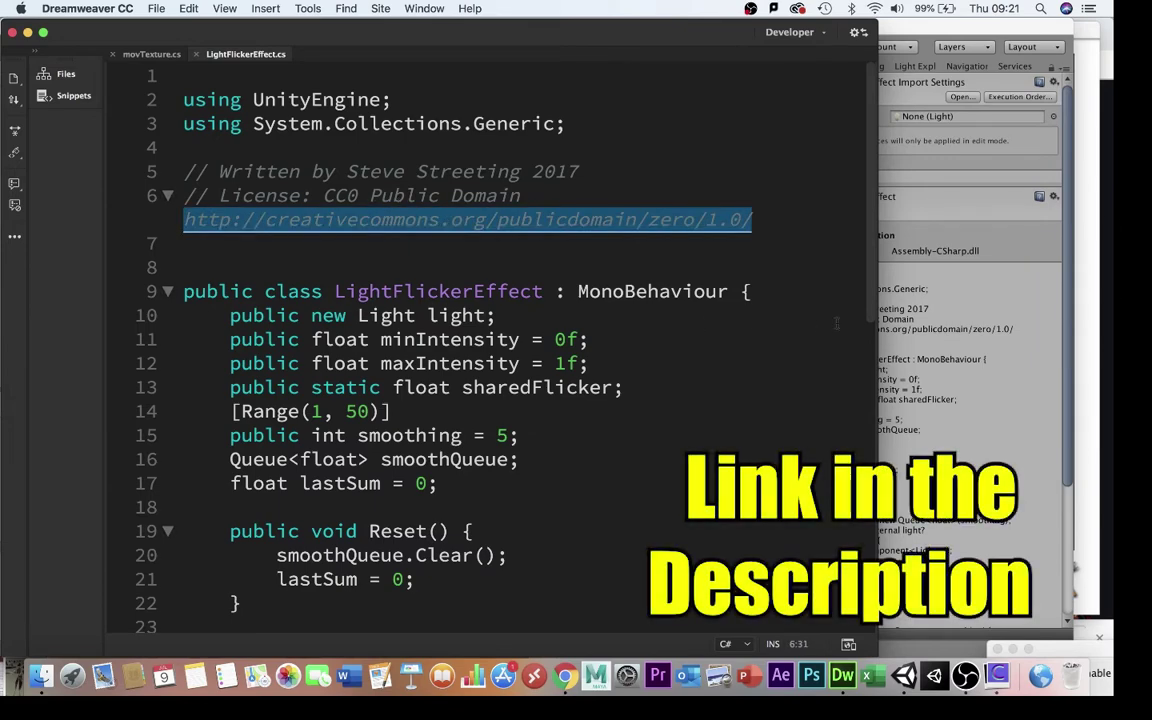
scroll(836, 322, "down", 3)
scroll(836, 322, "down", 3)
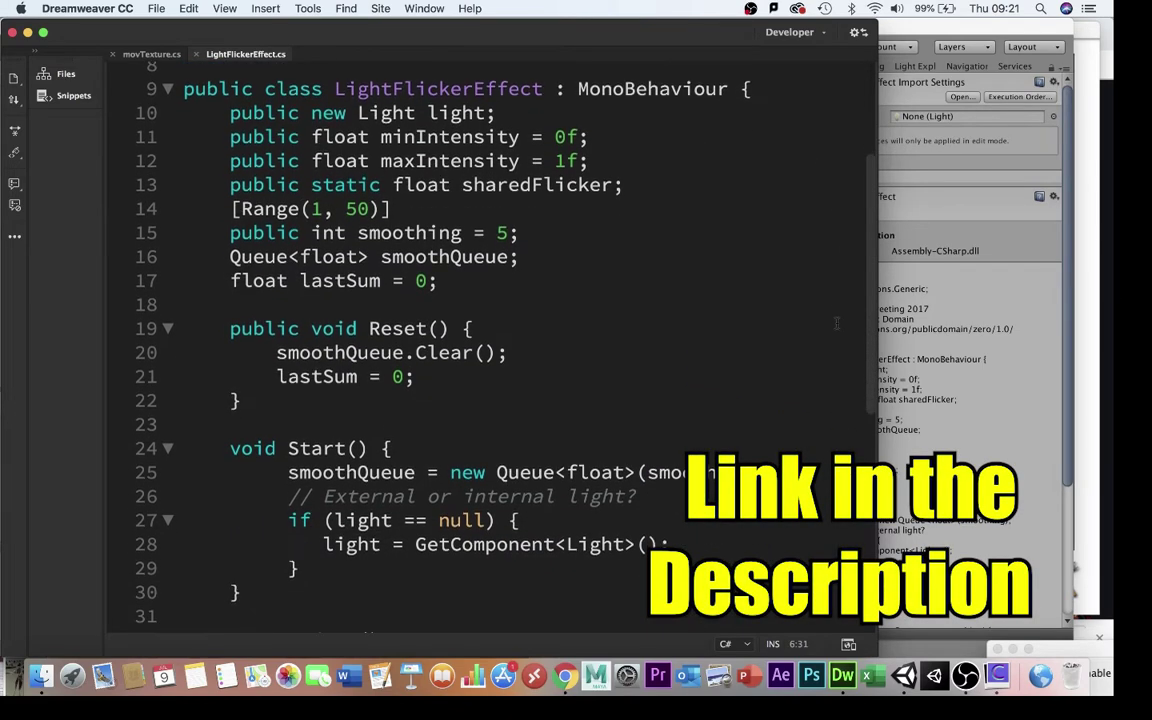
scroll(836, 322, "down", 5)
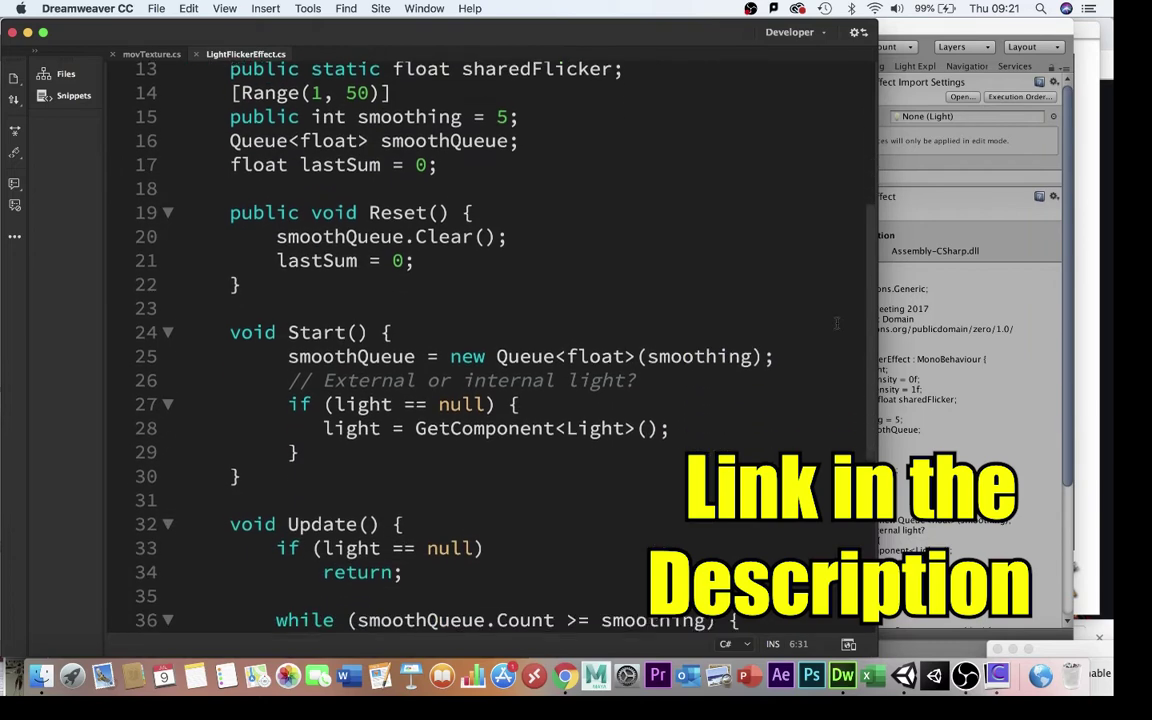
scroll(836, 322, "down", 2)
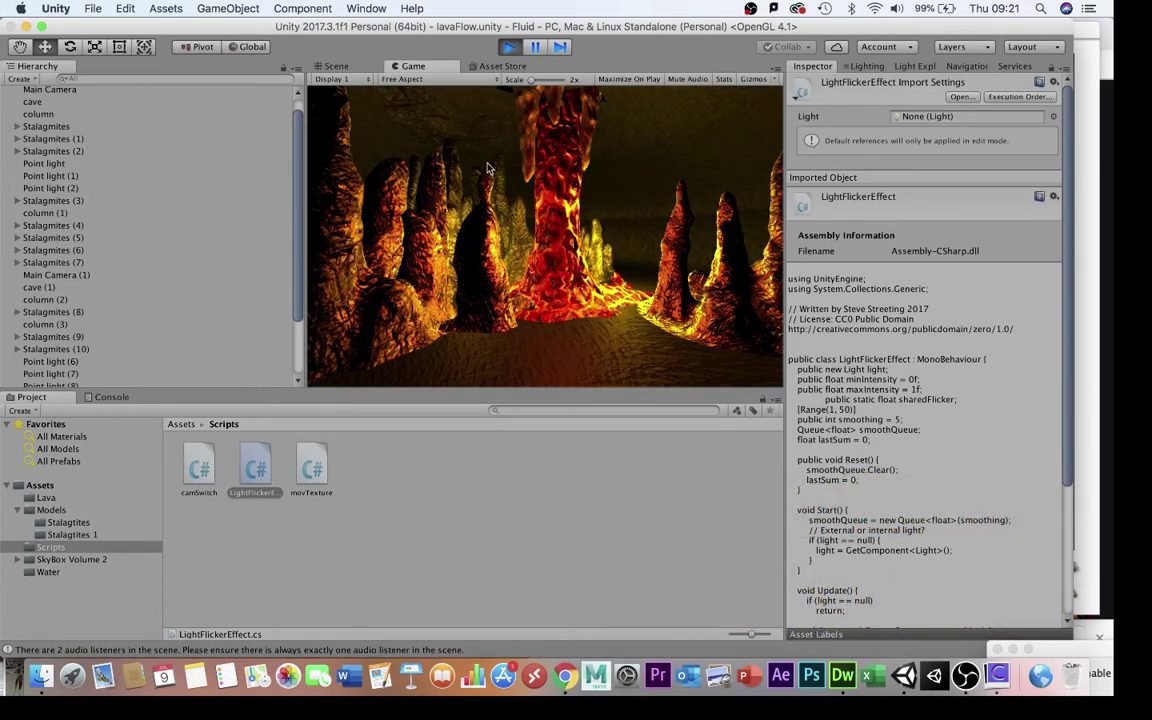
- Stop play mode, go to the Scene view and select the teal water column
left_click(509, 47)
left_click(337, 65)
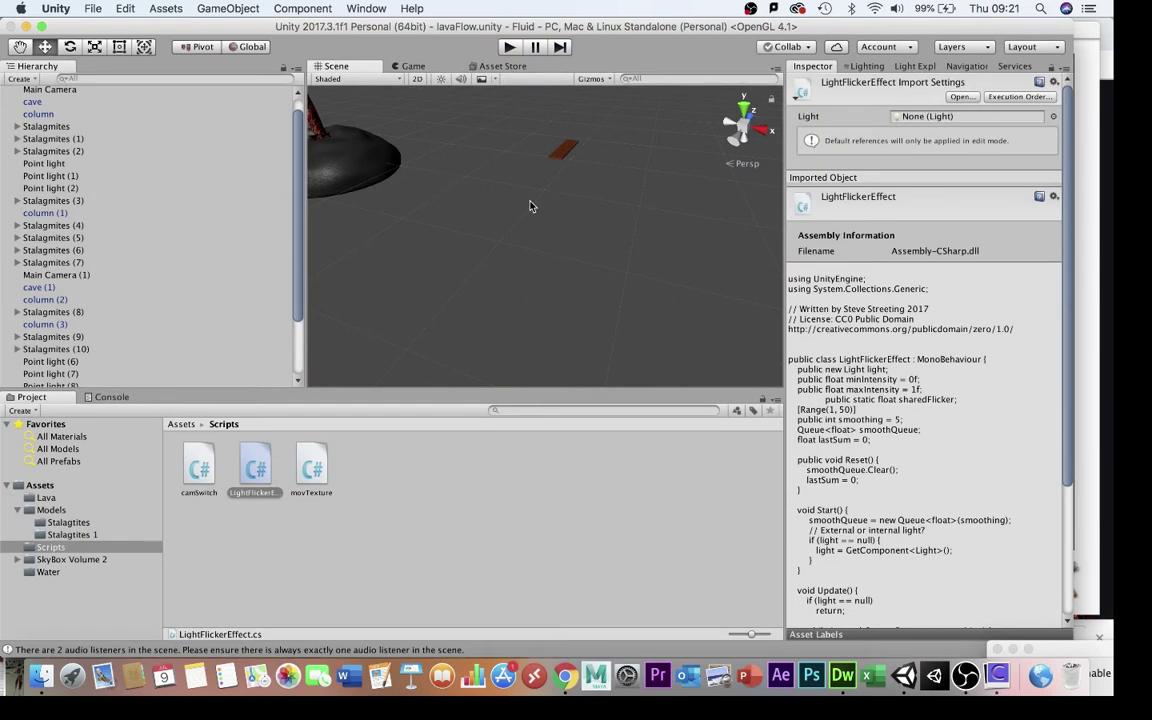
double_click(155, 275)
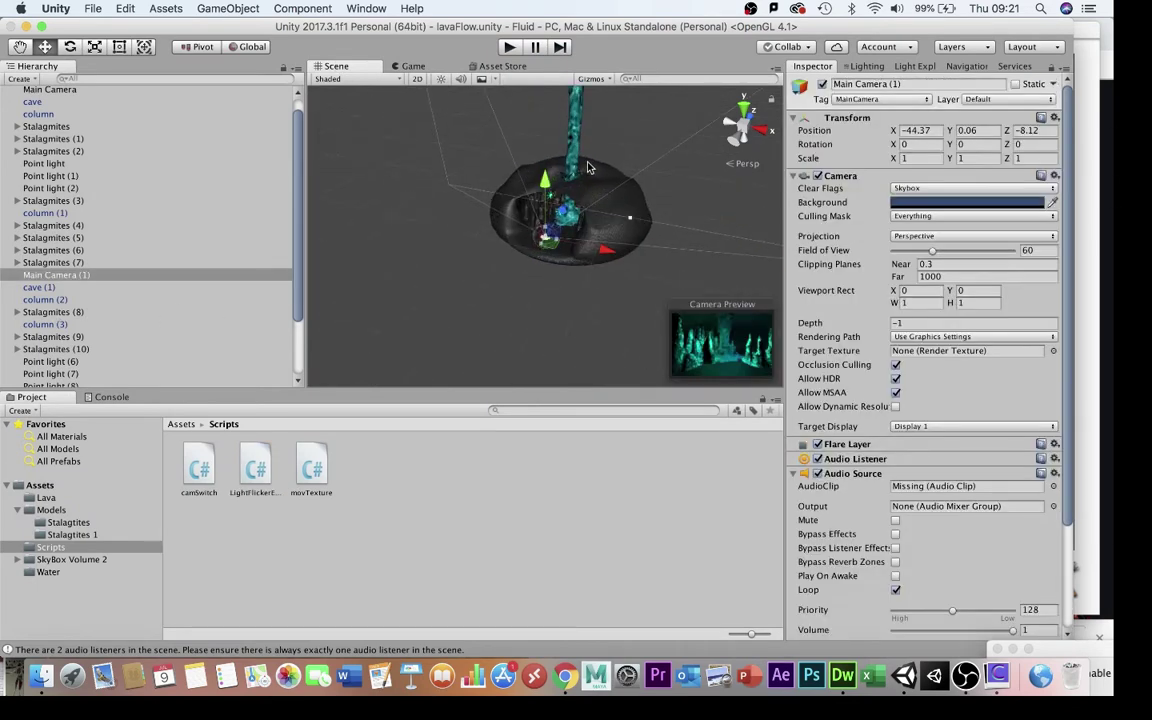
left_click(574, 160)
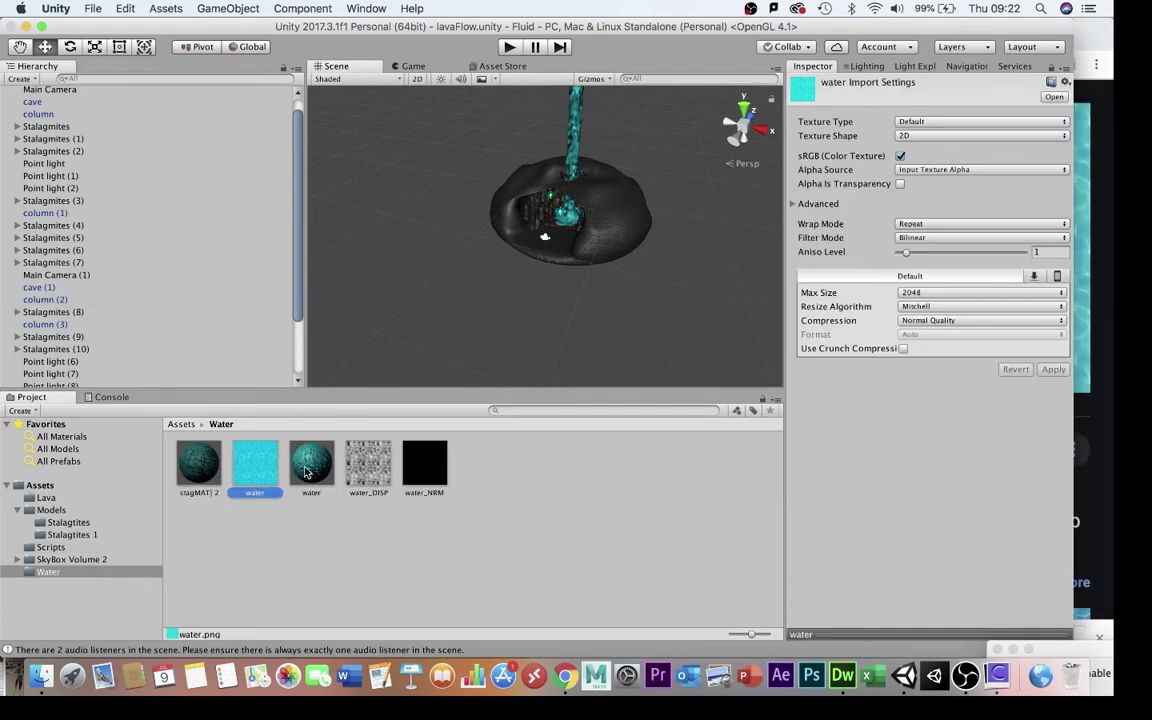
- View the water material's texture maps, then show the seamless water texture search in Chrome
right_click(318, 467)
mouse_move(480, 357)
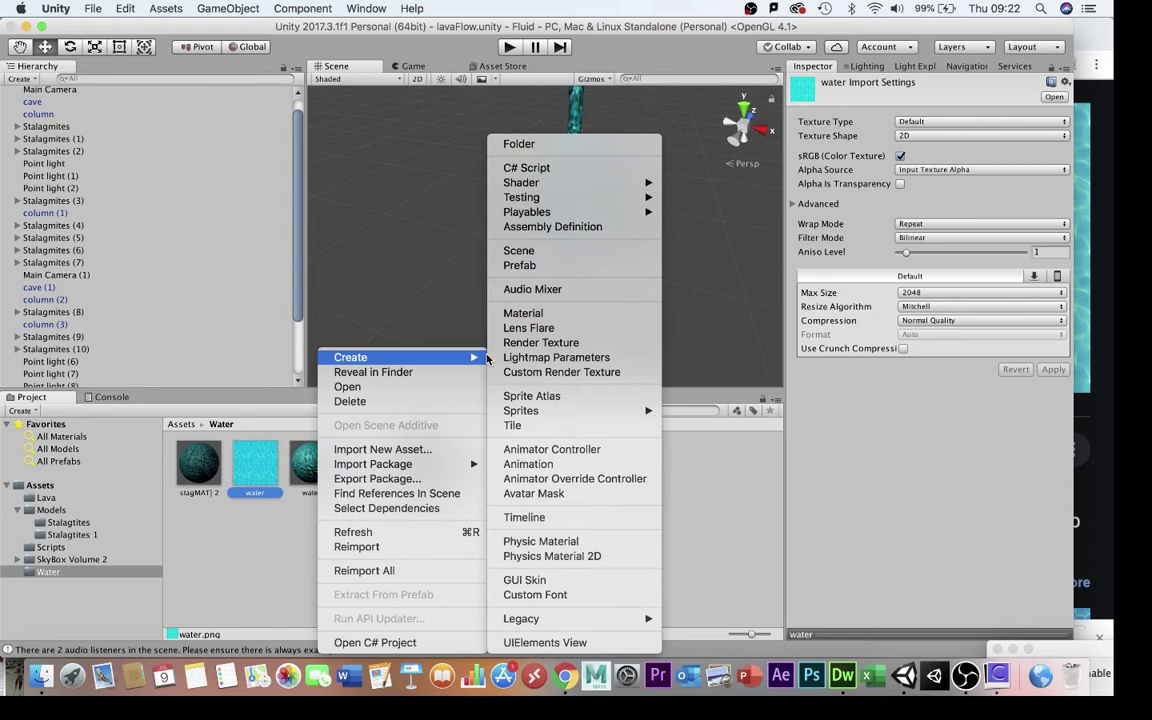
left_click(540, 290)
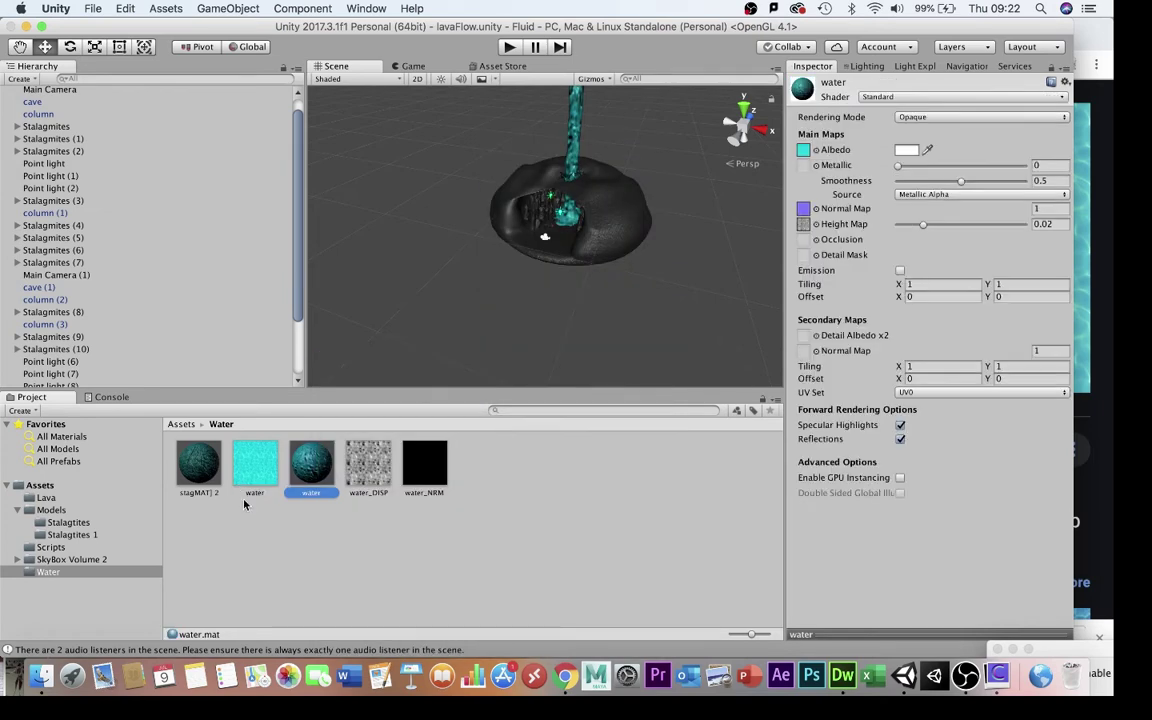
left_click(567, 680)
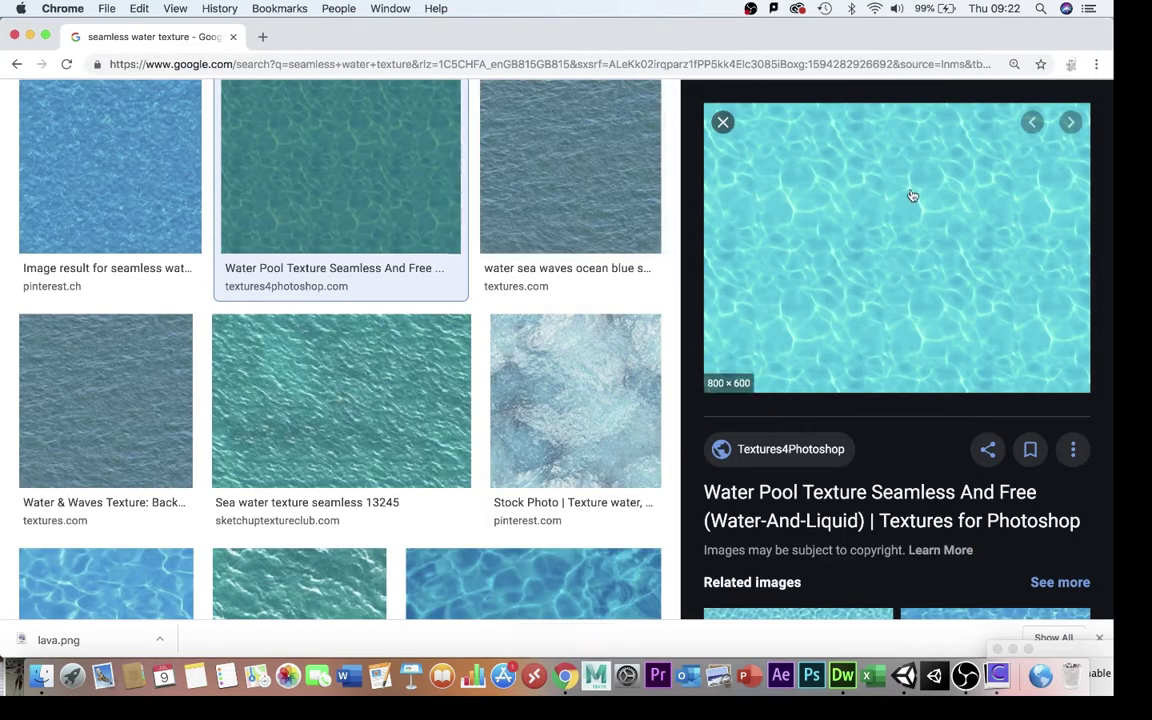
- Preview the water texture's normal and displacement maps in CrazyBump, then return to Unity
left_click(997, 677)
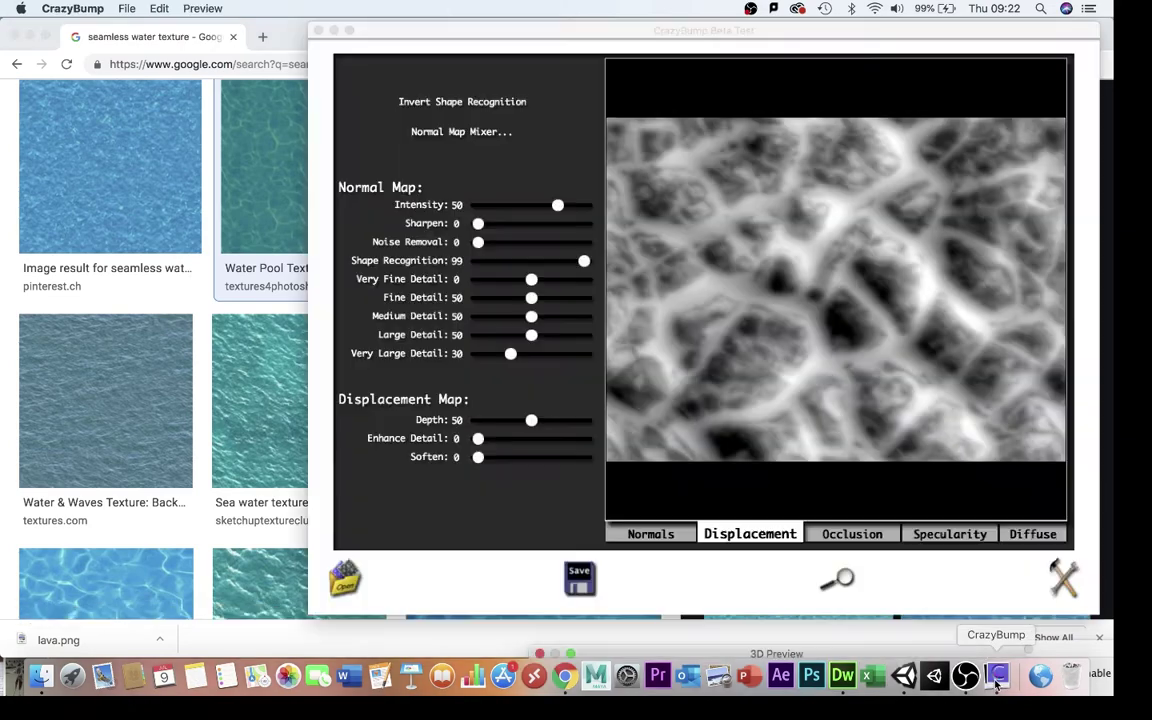
left_click(652, 536)
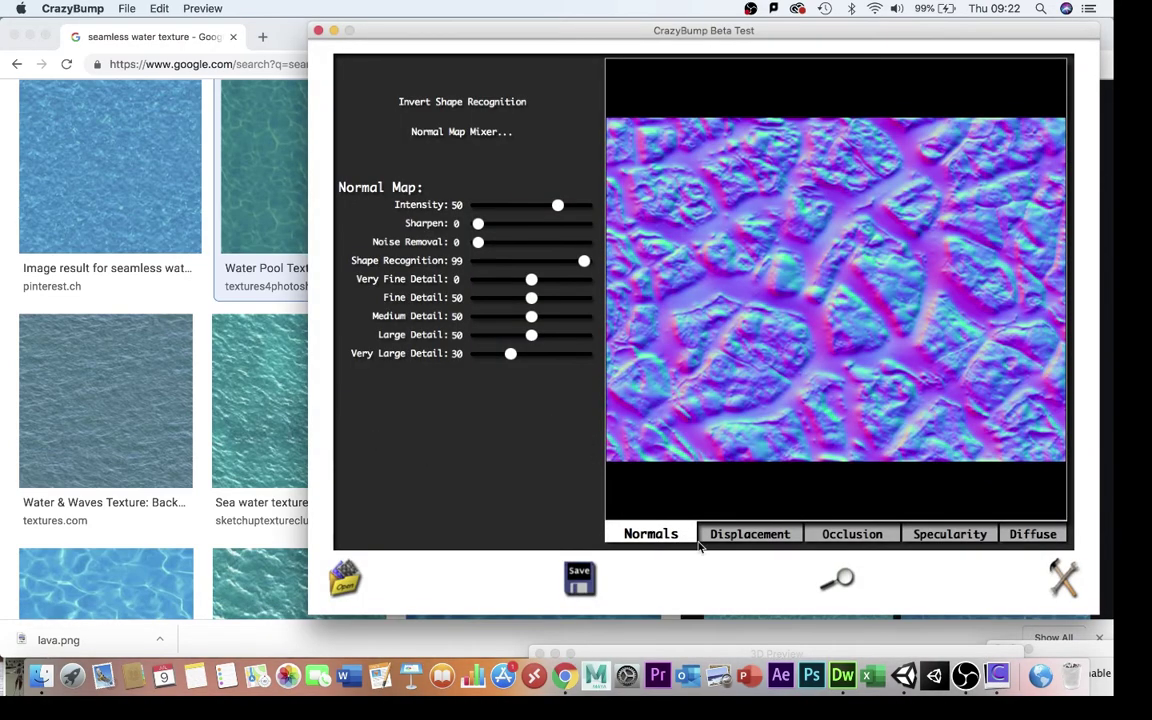
left_click(732, 537)
key("super+Tab")
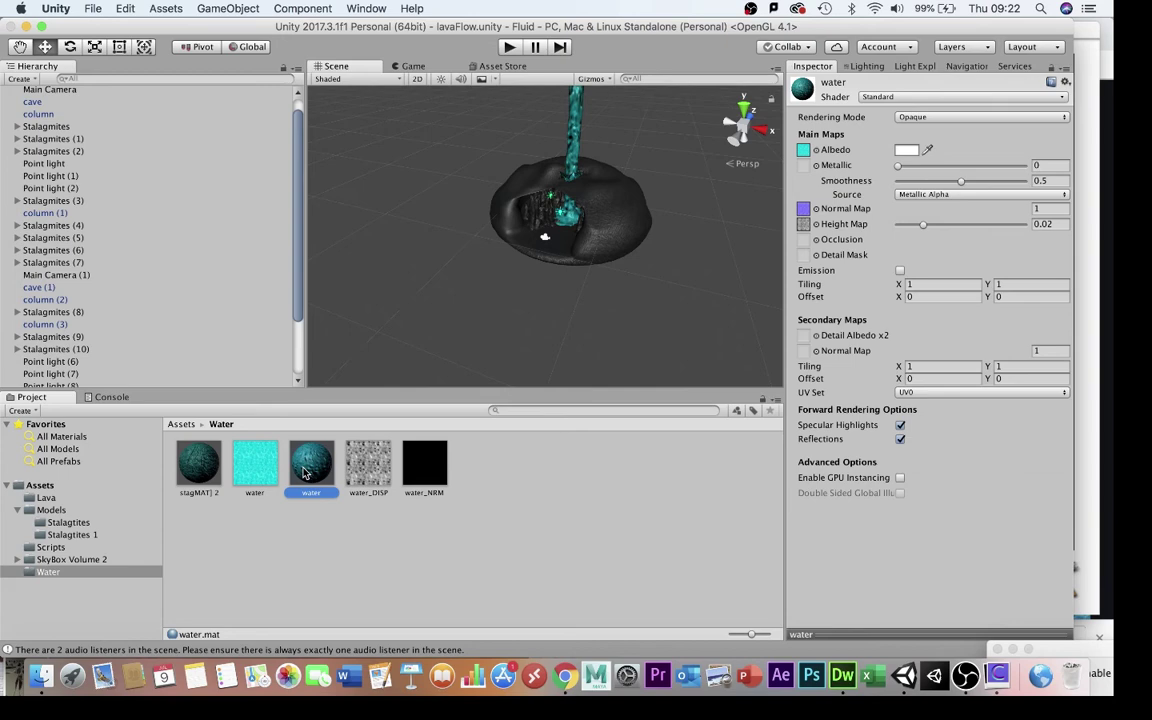
- Check the water column's scroll script, then the flicker settings of blue, green and cyan Point lights (6), (7), (8)
left_click(576, 141)
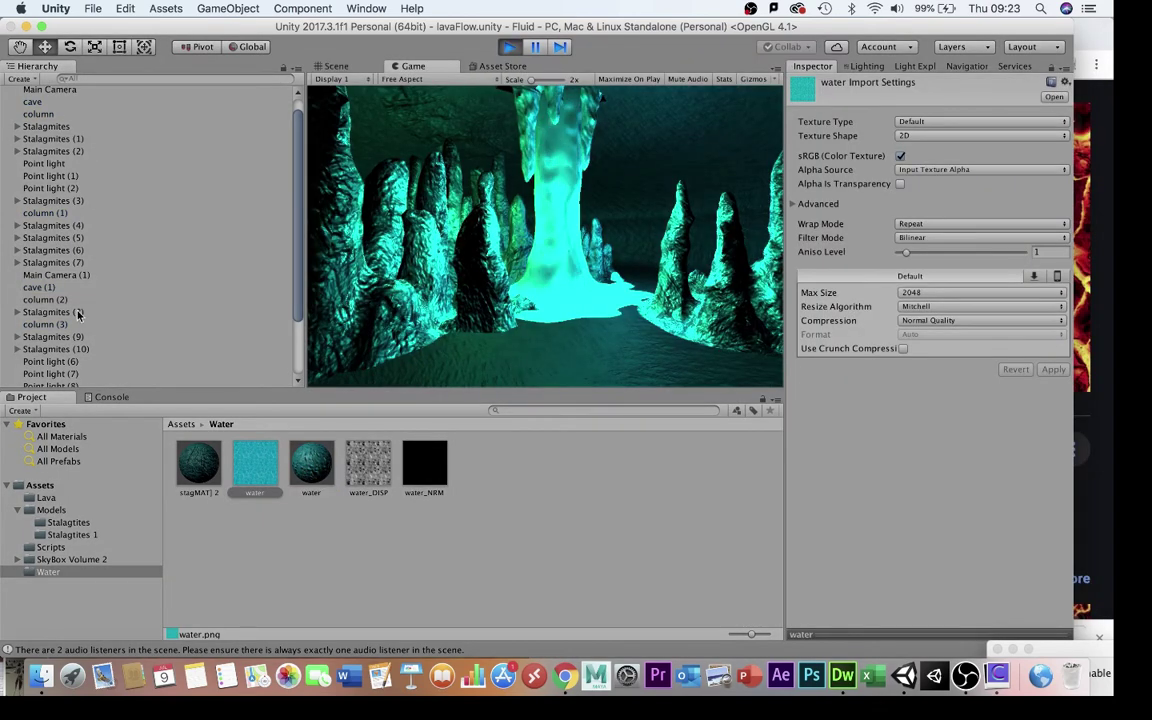
scroll(78, 315, "down", 3)
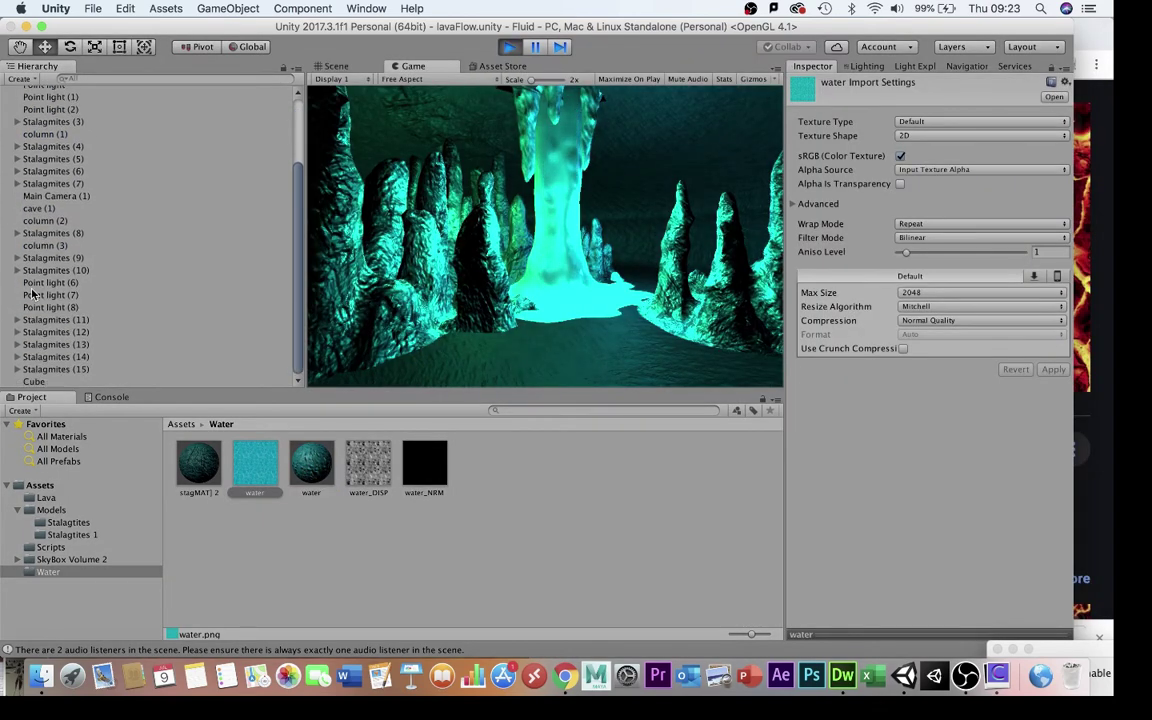
left_click(55, 283)
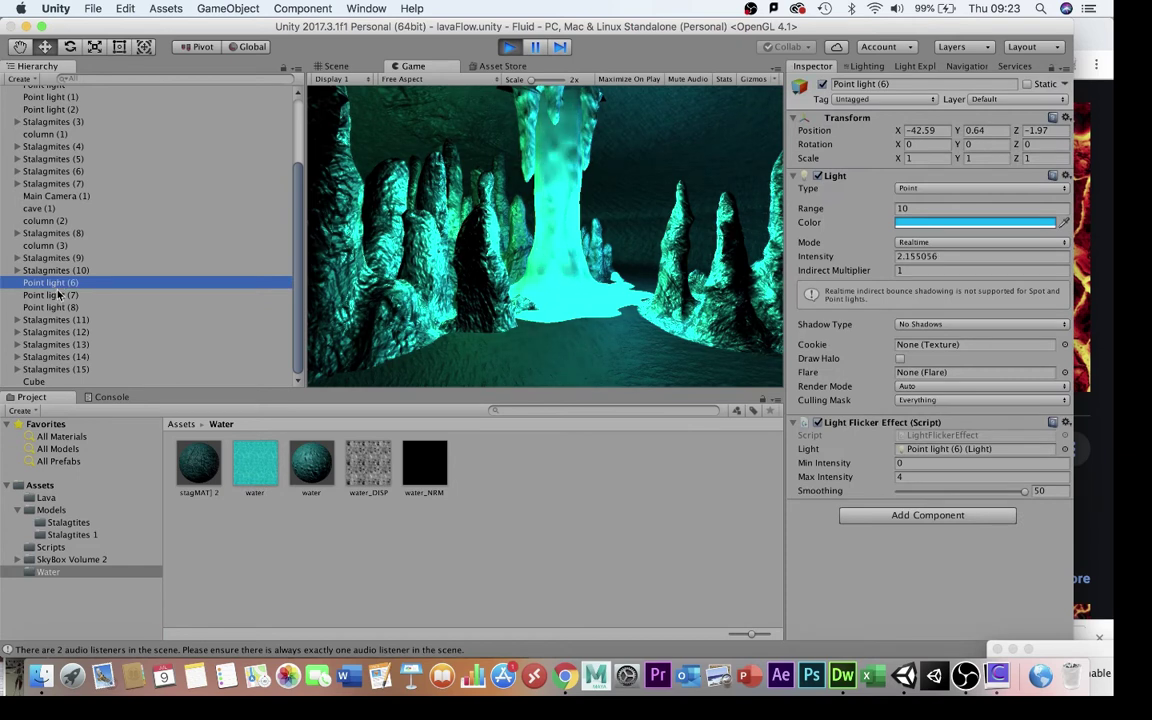
left_click(50, 295)
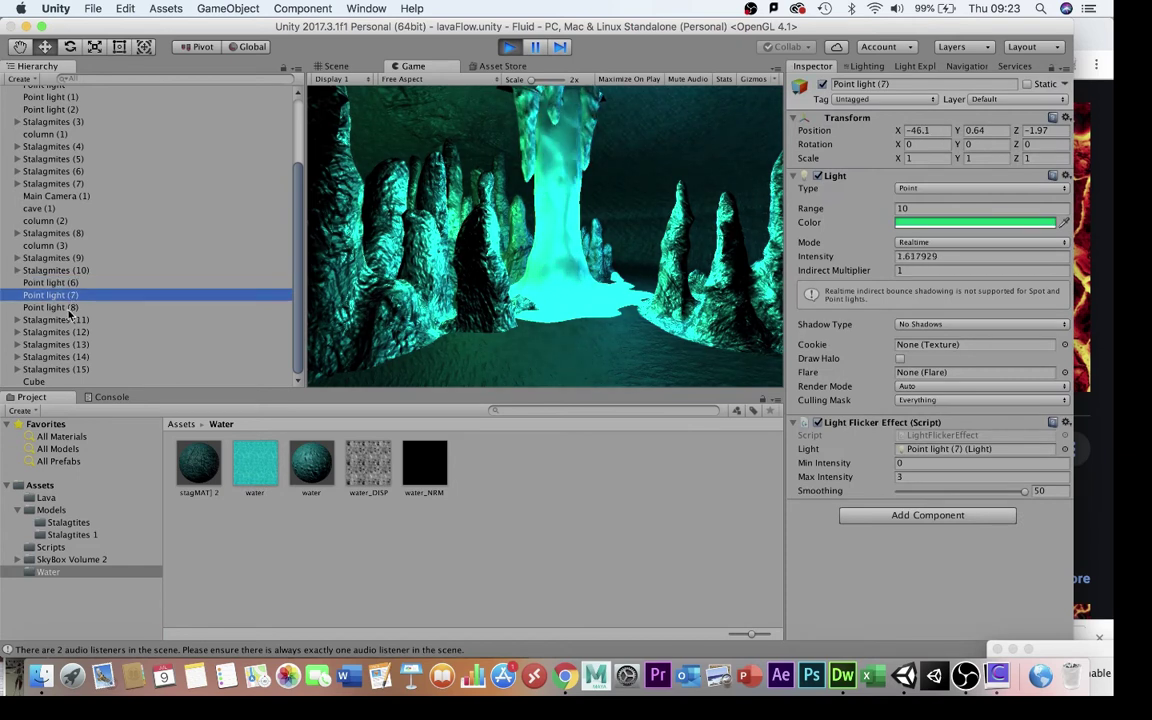
left_click(60, 308)
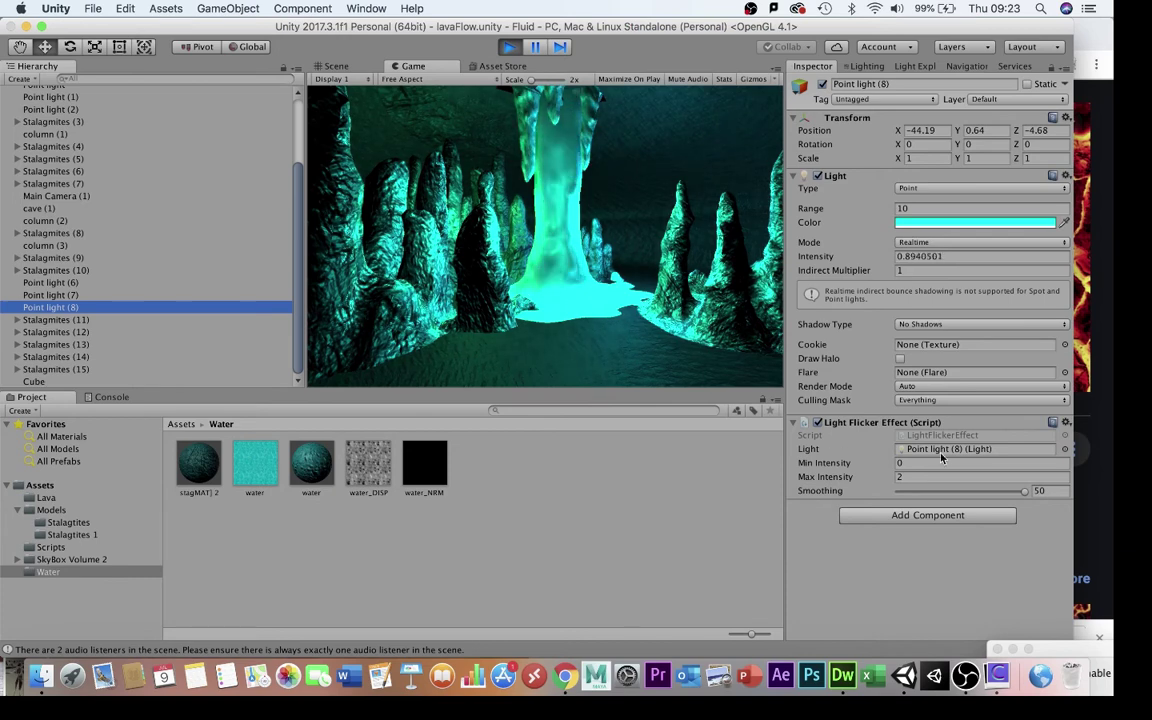
- Set Point light (8)'s Light Flicker Effect to smoothing 49 and max intensity 1.79
mouse_move(1020, 497)
left_mouse_down()
mouse_move(928, 494)
mouse_move(1020, 501)
left_mouse_up()
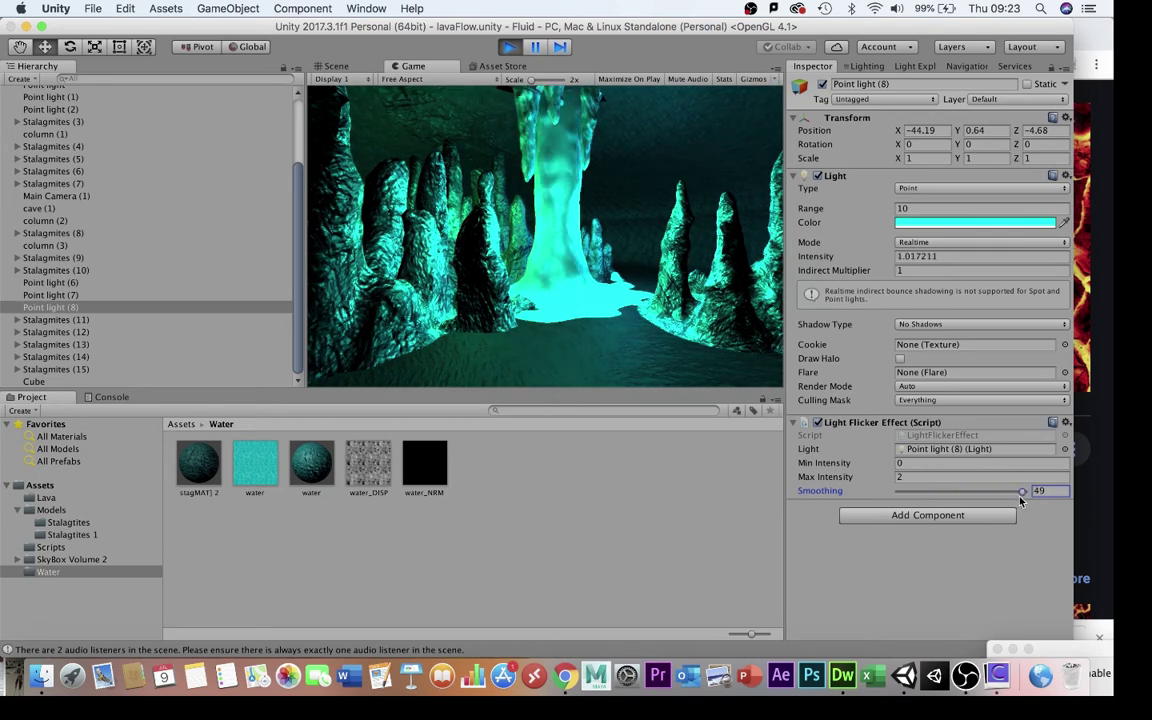
mouse_move(820, 477)
left_mouse_down()
mouse_move(1016, 486)
mouse_move(812, 479)
left_mouse_up()
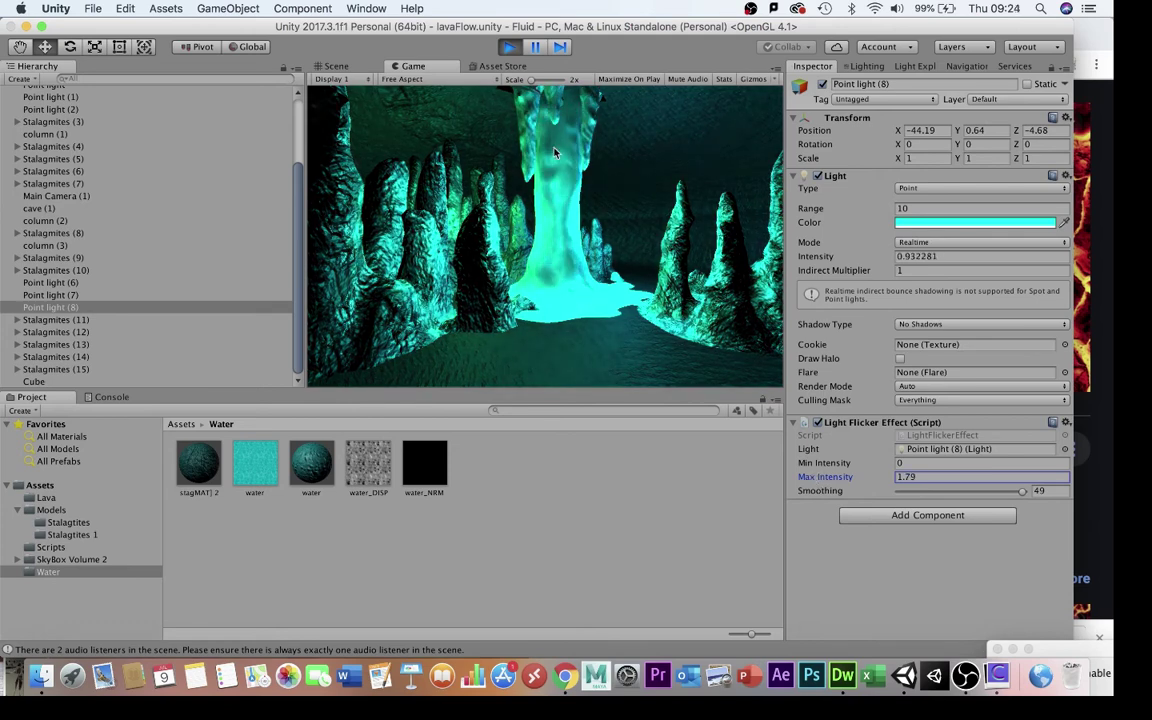